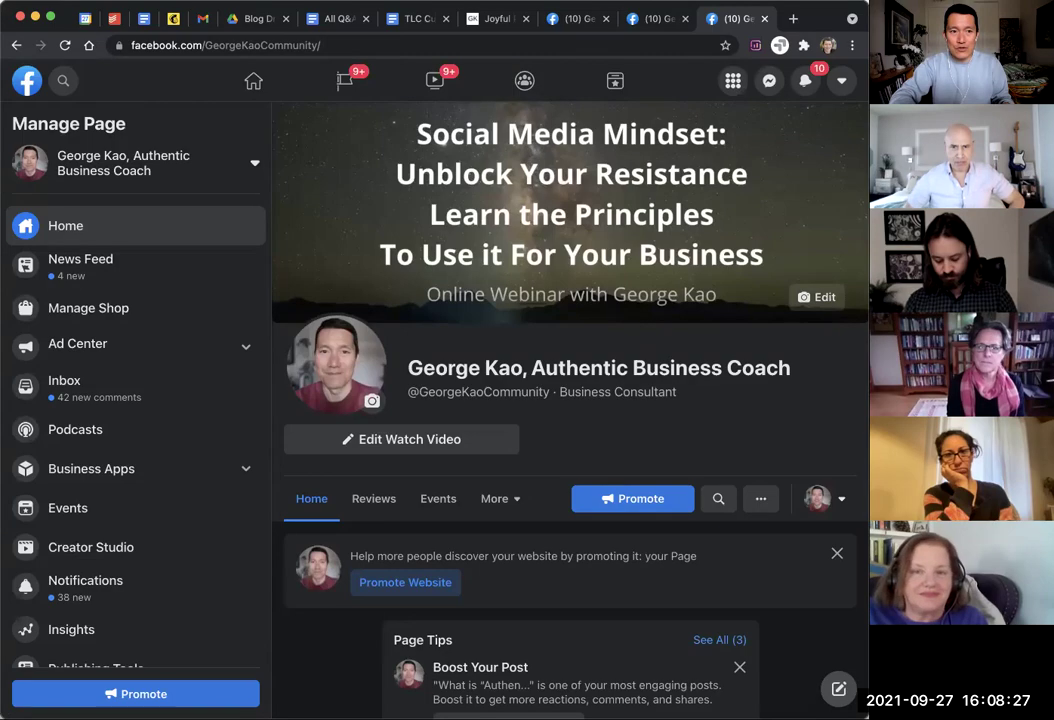
Scroll the business Page down to the 'What is Authentic Marketing?' post among Other Posts.
{"action": "scroll", "coordinate": [590, 478], "scroll_direction": "down", "scroll_amount": 15}
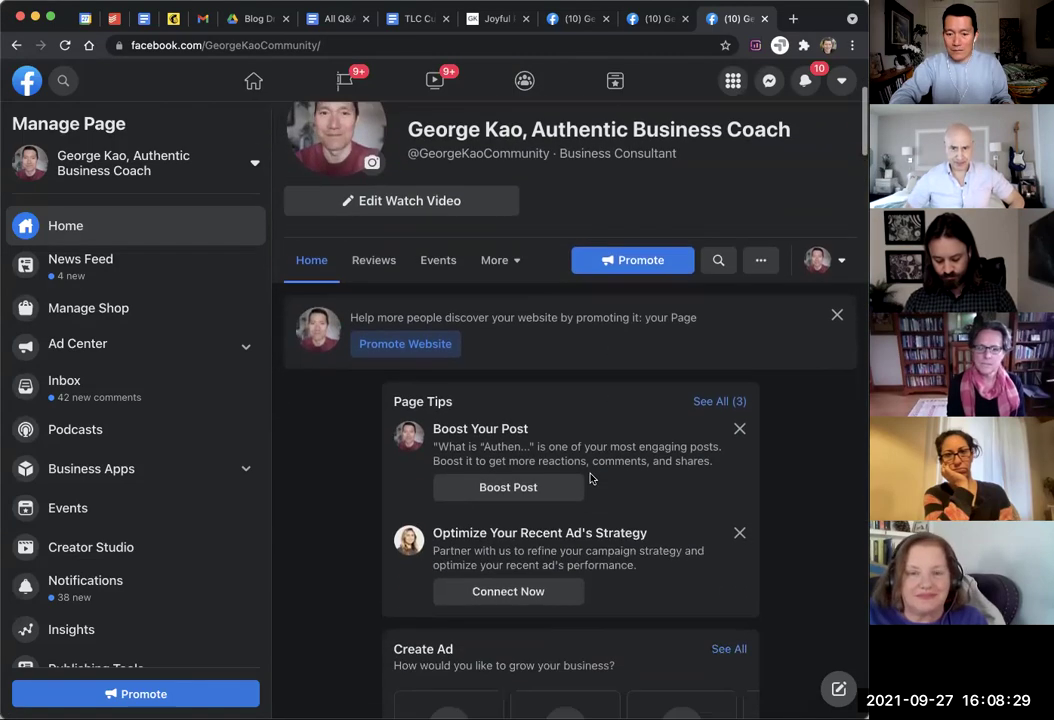
{"action": "scroll", "coordinate": [590, 478], "scroll_direction": "down", "scroll_amount": 15}
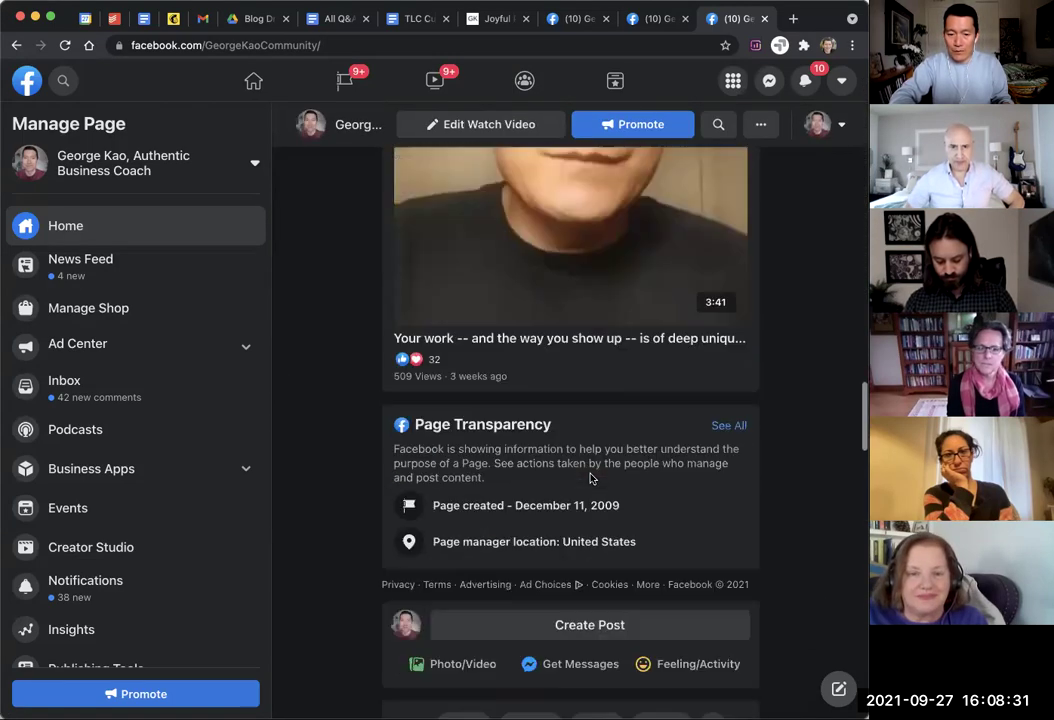
{"action": "scroll", "coordinate": [590, 478], "scroll_direction": "down", "scroll_amount": 2}
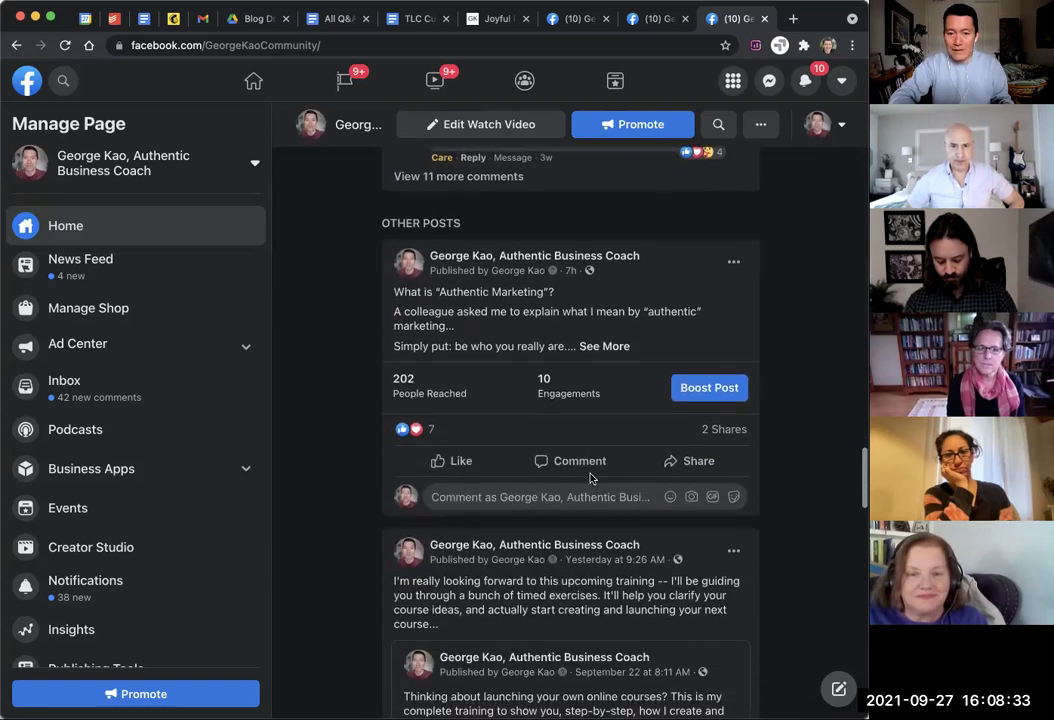
Zoom the browser in, open the Authentic Marketing post's permalink, and select its URL.
{"action": "key", "text": "super+equal"}
{"action": "key", "text": "super+equal"}
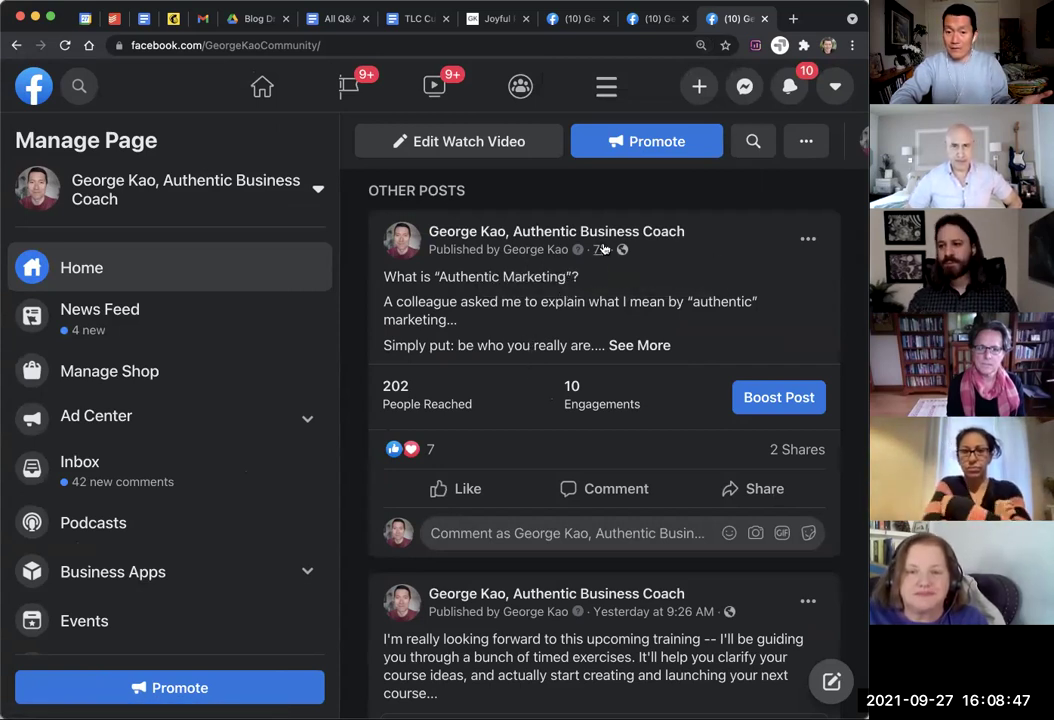
{"action": "left_click", "coordinate": [595, 279]}
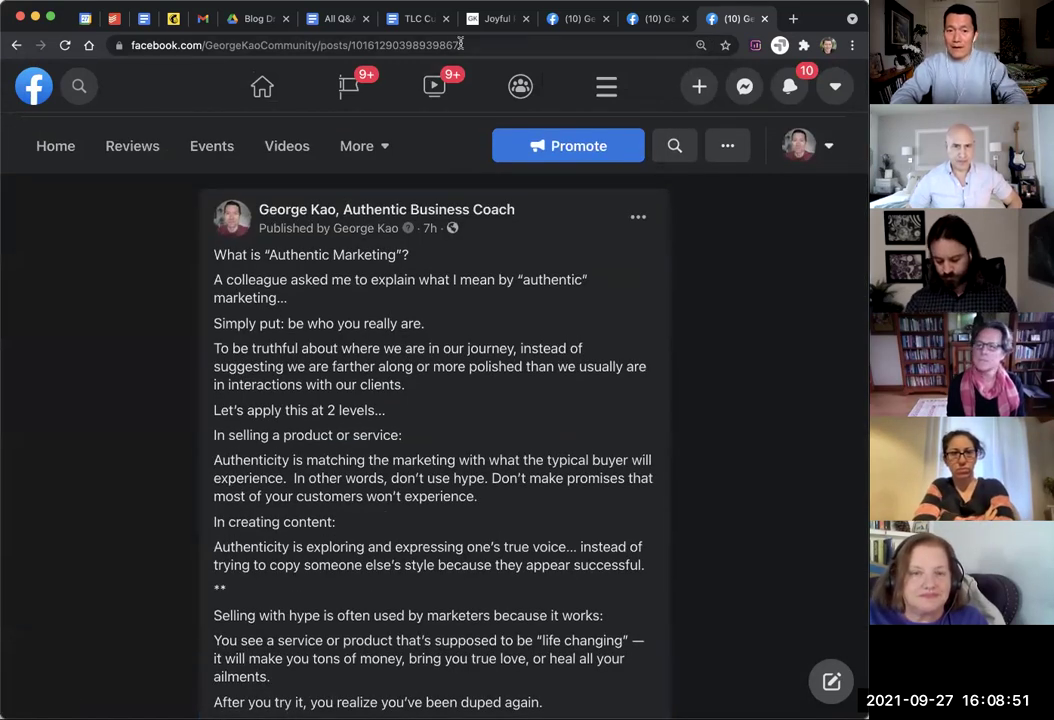
{"action": "key", "text": "super+l"}
{"action": "key", "text": "super+c"}
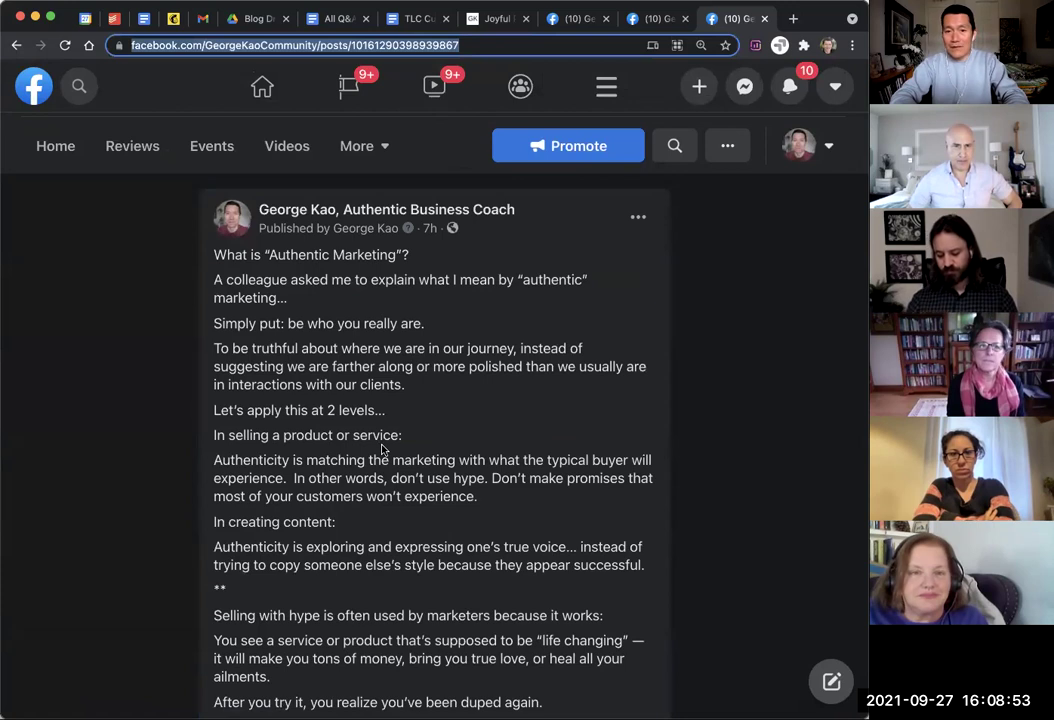
Open the personal Facebook profile in a new browser tab.
{"action": "key", "text": "super+t"}
{"action": "type", "text": "facebook.com/ge"}
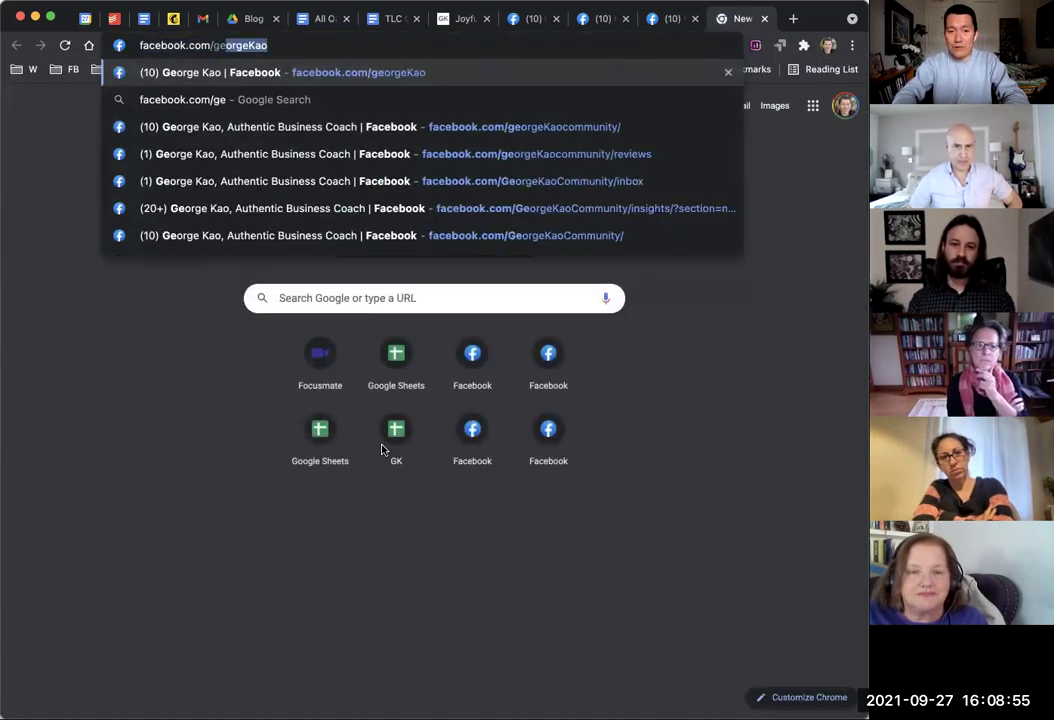
{"action": "key", "text": "Return"}
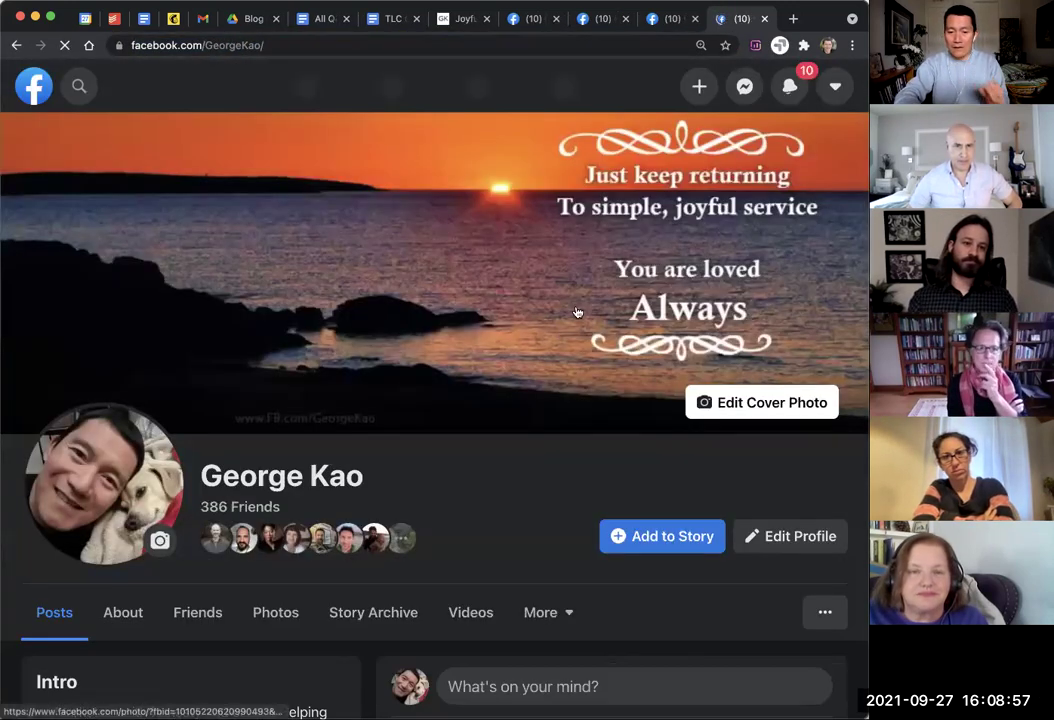
Start a profile post beginning 'Hey everyone, I just wrote something that I felt was important…'.
{"action": "scroll", "coordinate": [576, 312], "scroll_direction": "down", "scroll_amount": 3}
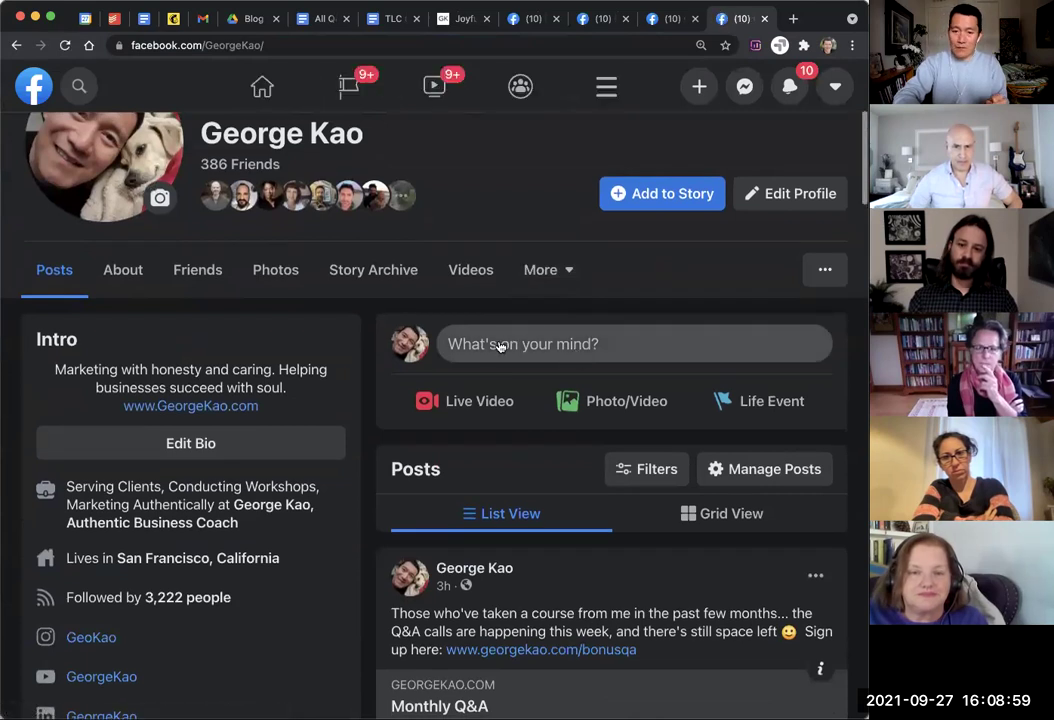
{"action": "left_click", "coordinate": [498, 343]}
{"action": "type", "text": "Hey"}
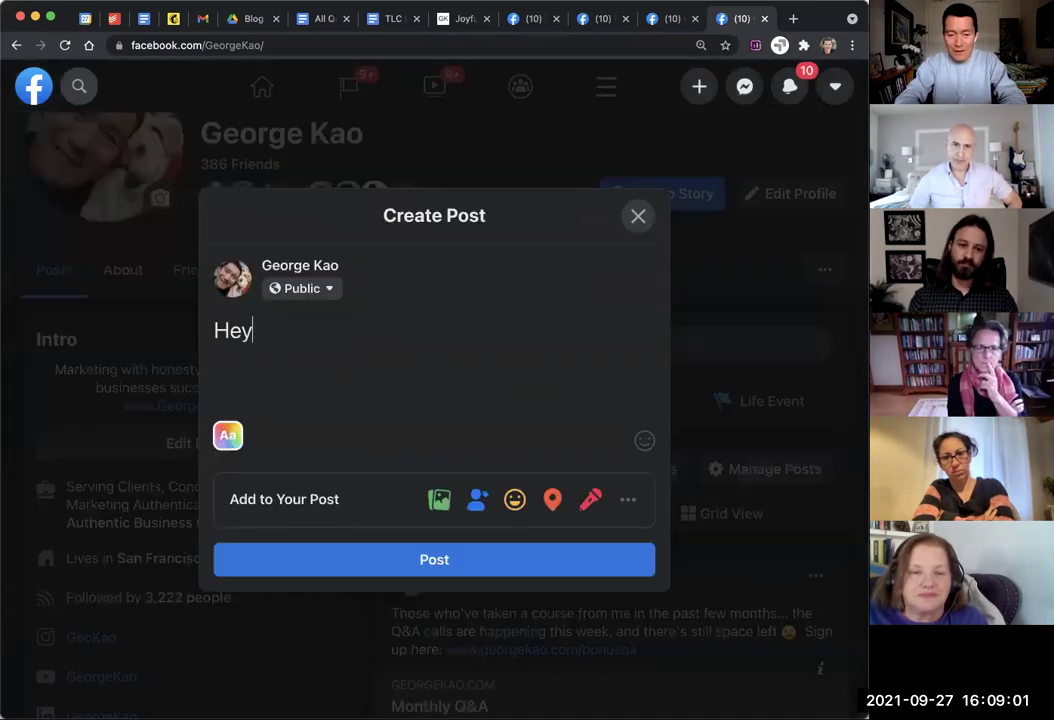
{"action": "type", "text": " everyone, I just"}
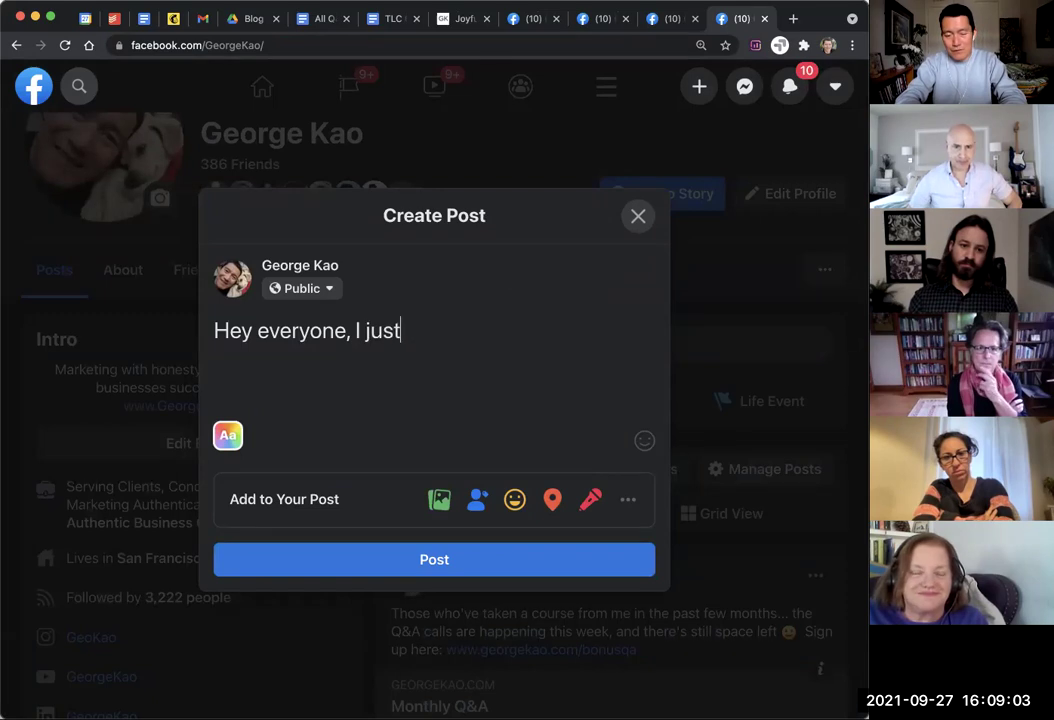
{"action": "type", "text": " wrote something that"}
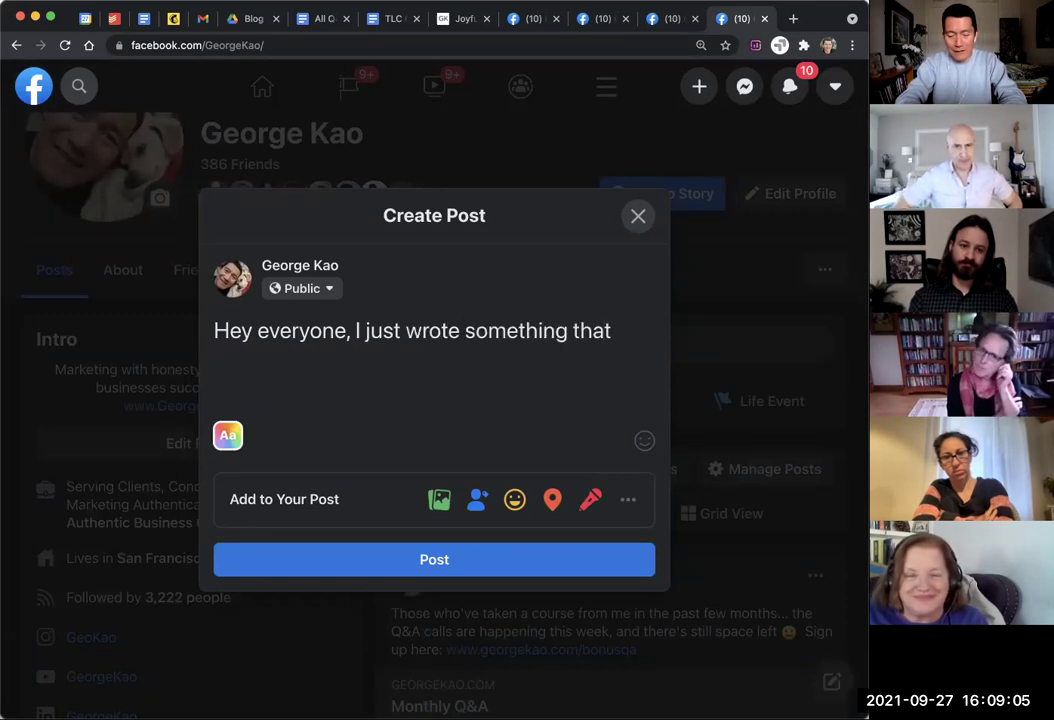
{"action": "type", "text": " I felt was important"}
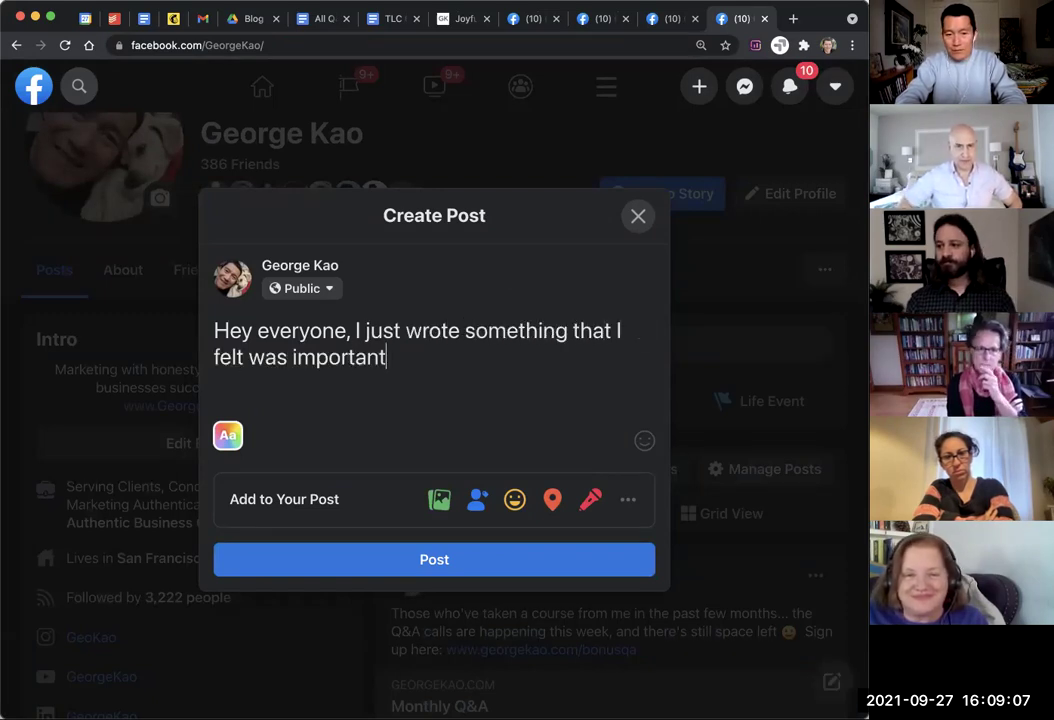
{"action": "type", "text": " and "}
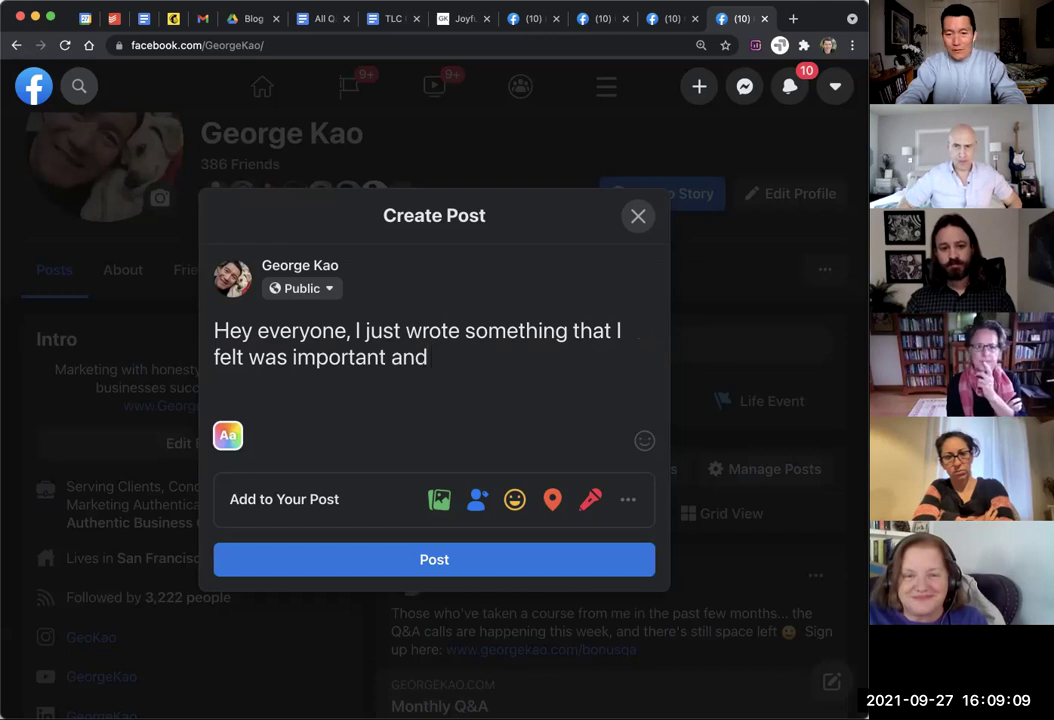
{"action": "type", "text": "would be so grateful "}
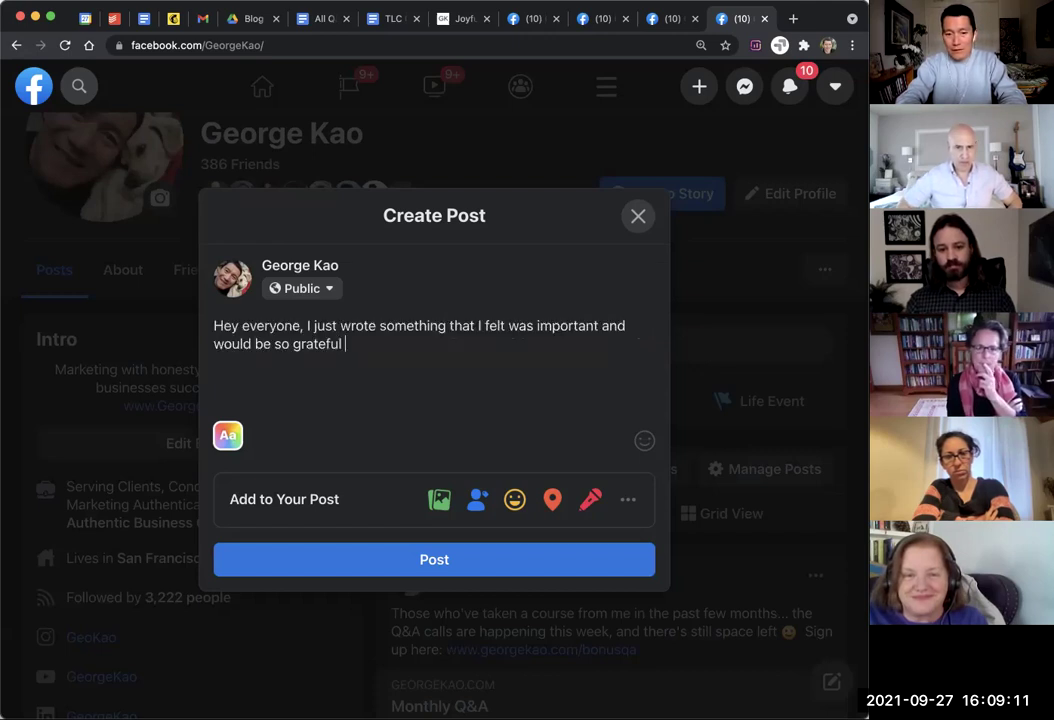
{"action": "type", "text": "if you hav"}
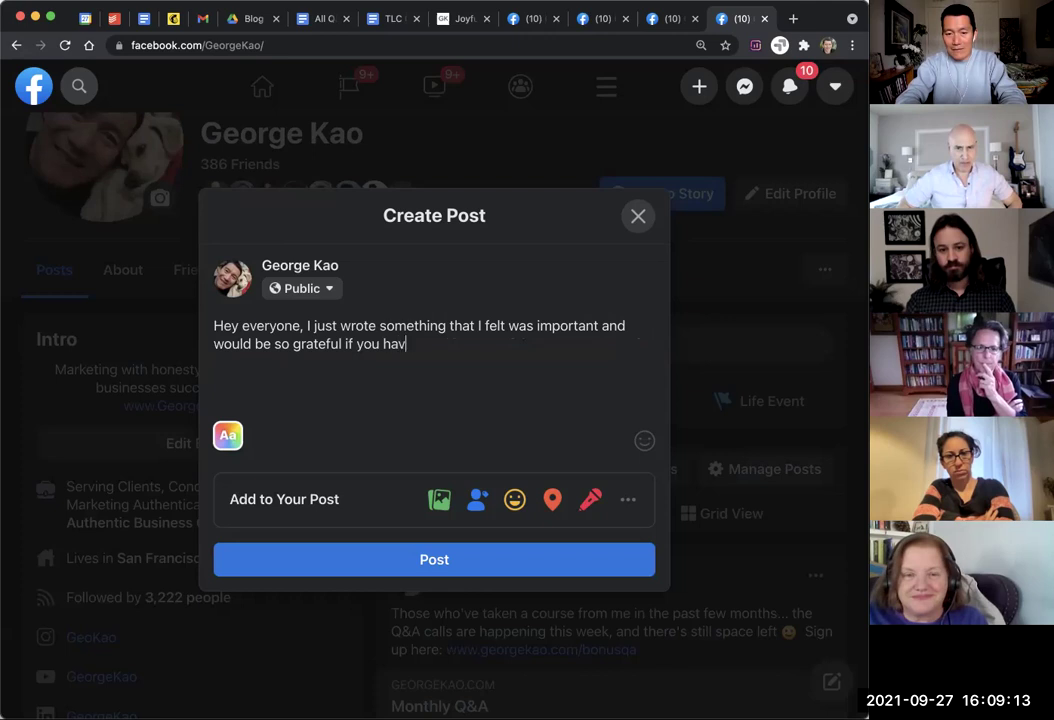
{"action": "type", "text": "e any comments on this..."}
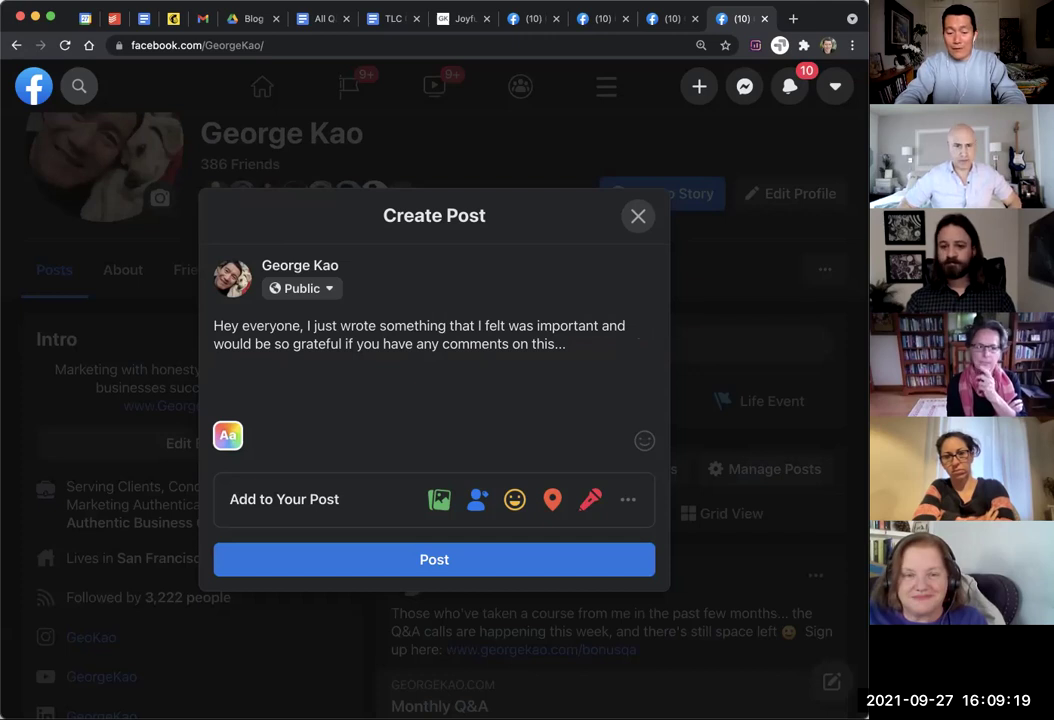
Paste the Authentic Marketing post's link on a new line and remove its preview card.
{"action": "key", "text": "Return"}
{"action": "key", "text": "Return"}
{"action": "key", "text": "super+v"}
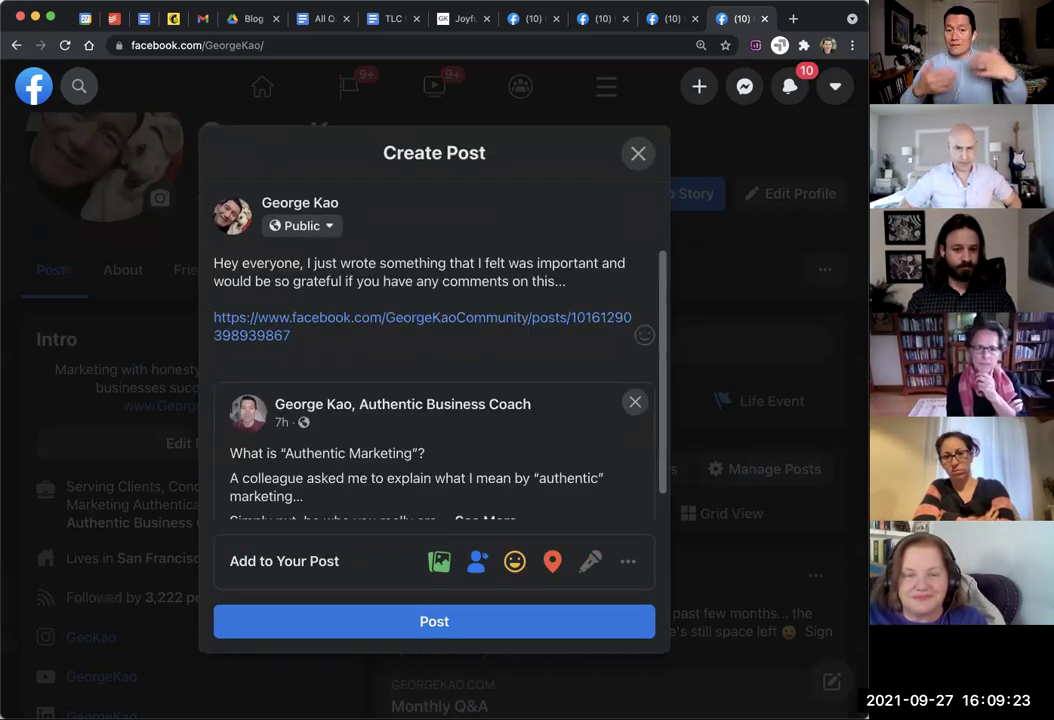
{"action": "scroll", "coordinate": [394, 364], "scroll_direction": "down", "scroll_amount": 1}
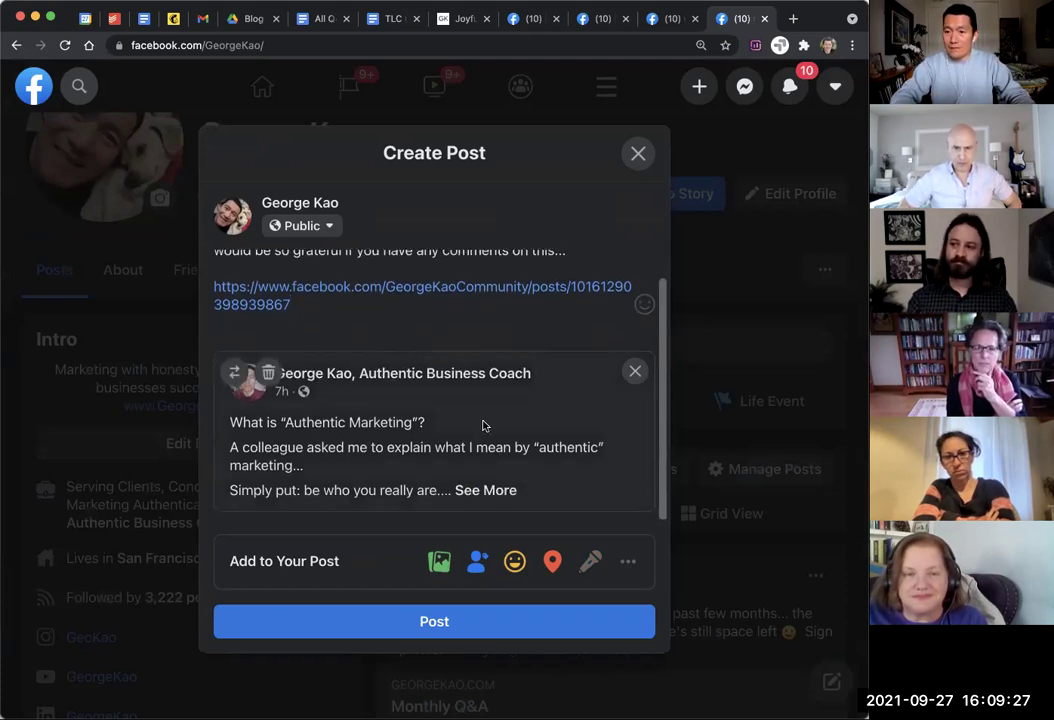
{"action": "scroll", "coordinate": [483, 425], "scroll_direction": "up", "scroll_amount": 1}
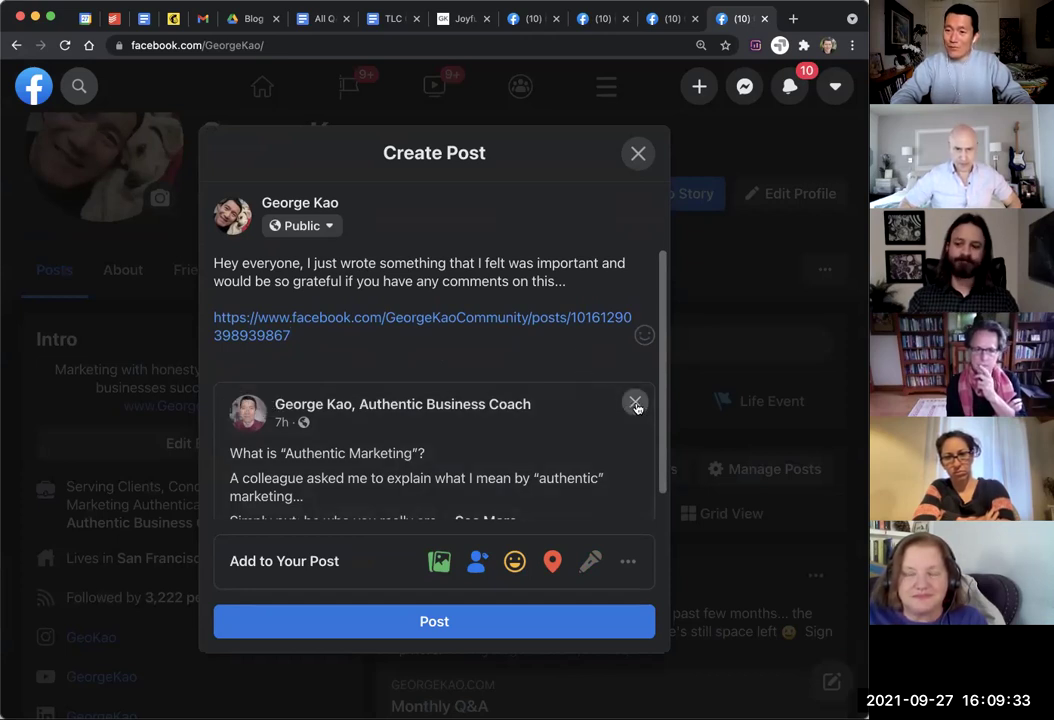
{"action": "left_click", "coordinate": [635, 403]}
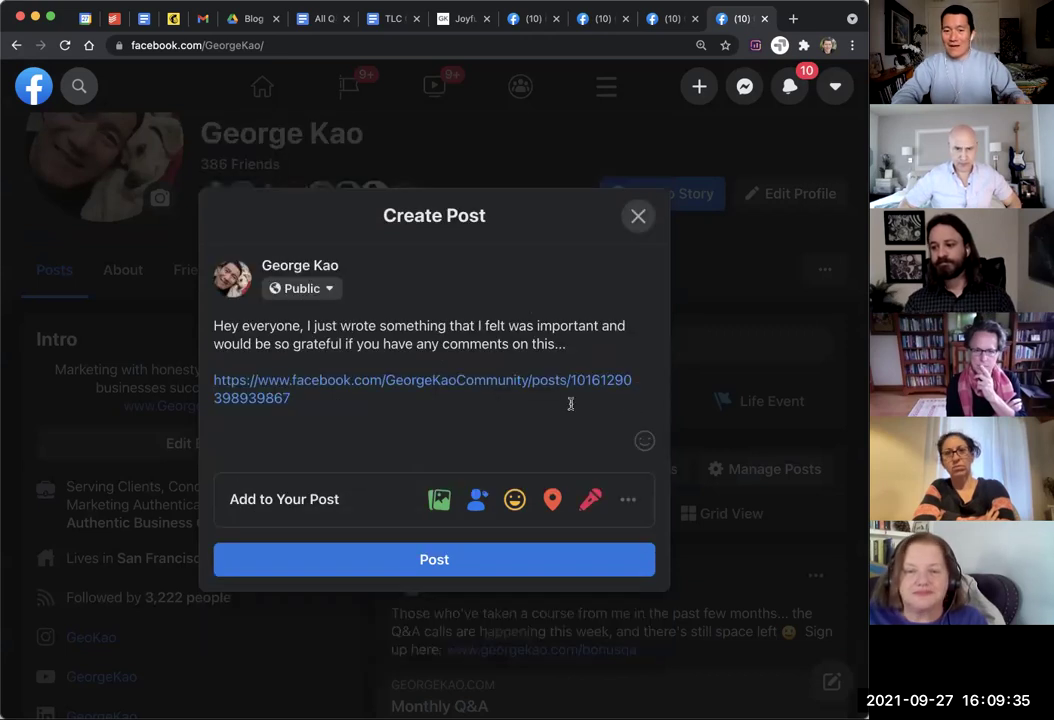
Set the post's audience to Only me and publish it.
{"action": "left_click", "coordinate": [320, 291]}
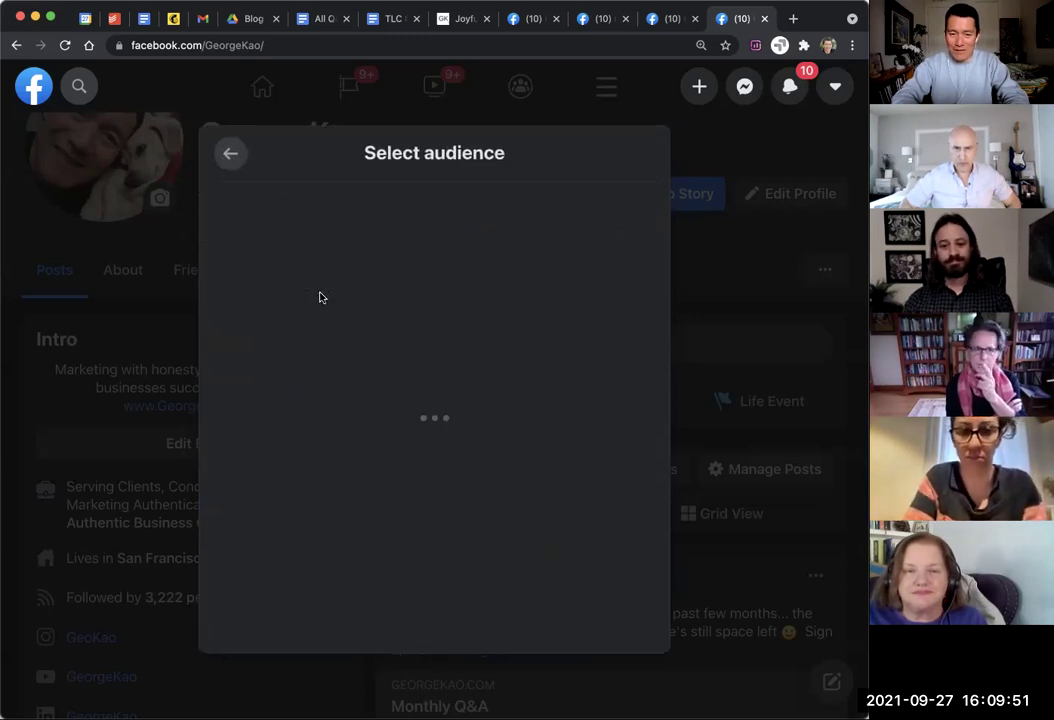
{"action": "scroll", "coordinate": [322, 400], "scroll_direction": "down", "scroll_amount": 4}
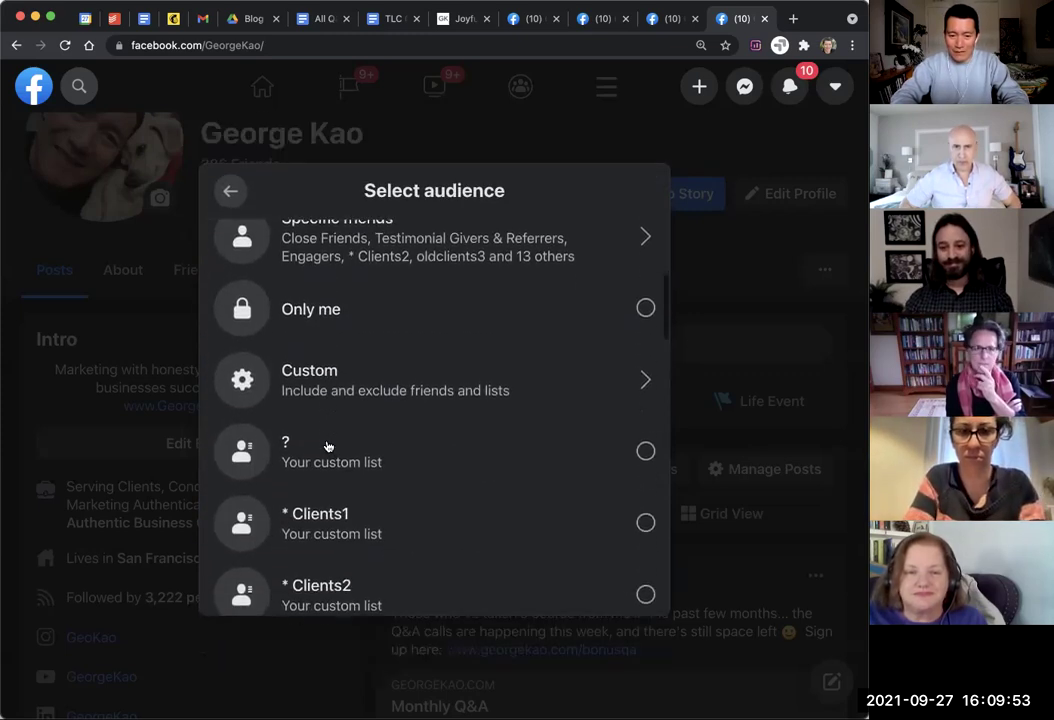
{"action": "left_click", "coordinate": [328, 325]}
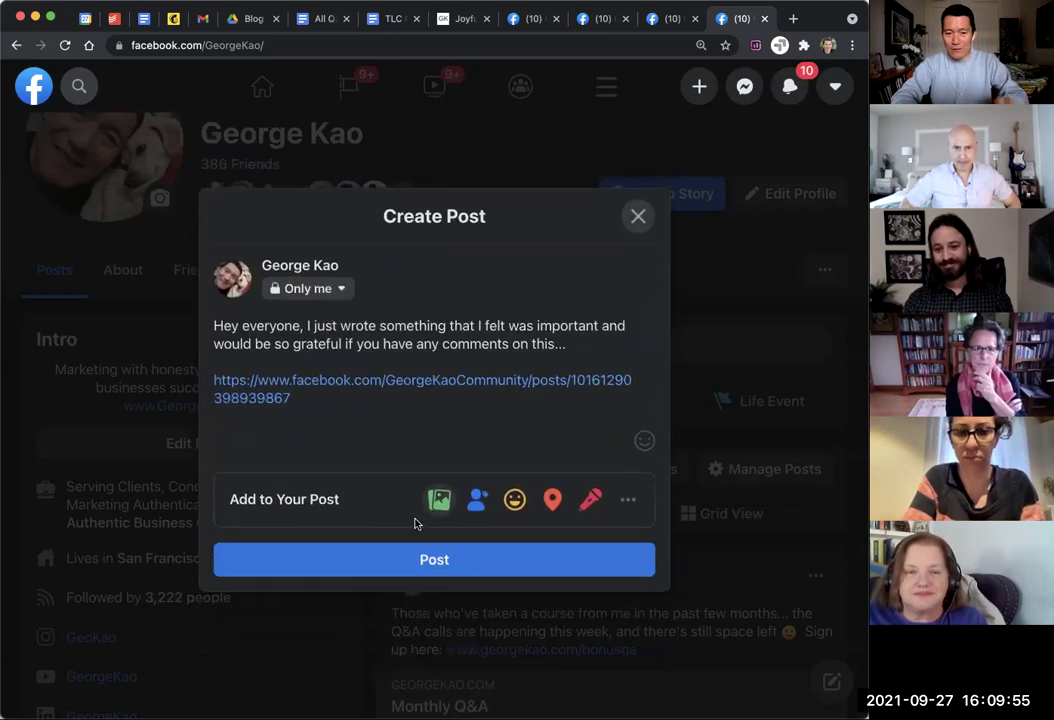
{"action": "left_click", "coordinate": [395, 562]}
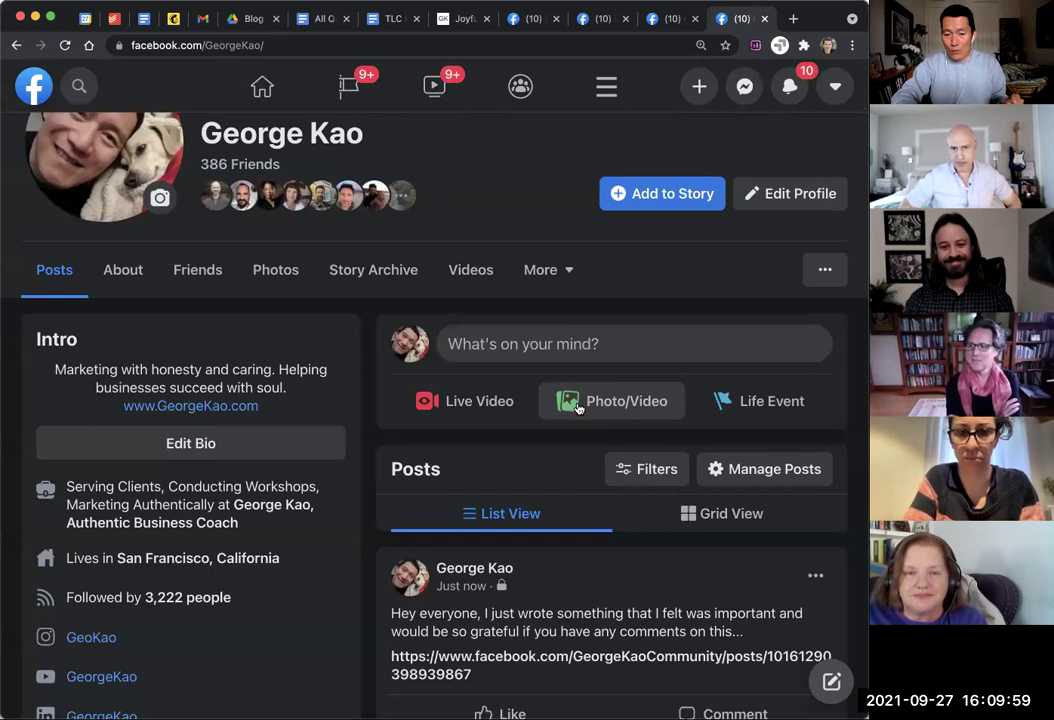
Open the new post and follow its link to the Authentic Marketing business post.
{"action": "scroll", "coordinate": [545, 425], "scroll_direction": "down", "scroll_amount": 3}
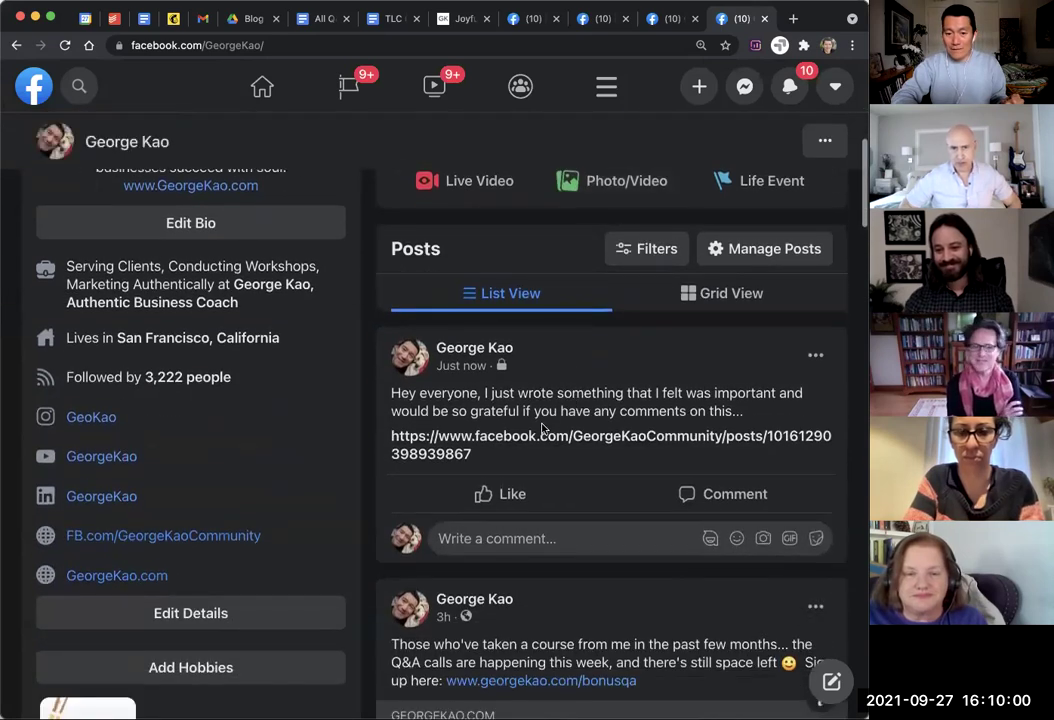
{"action": "left_click", "coordinate": [461, 365]}
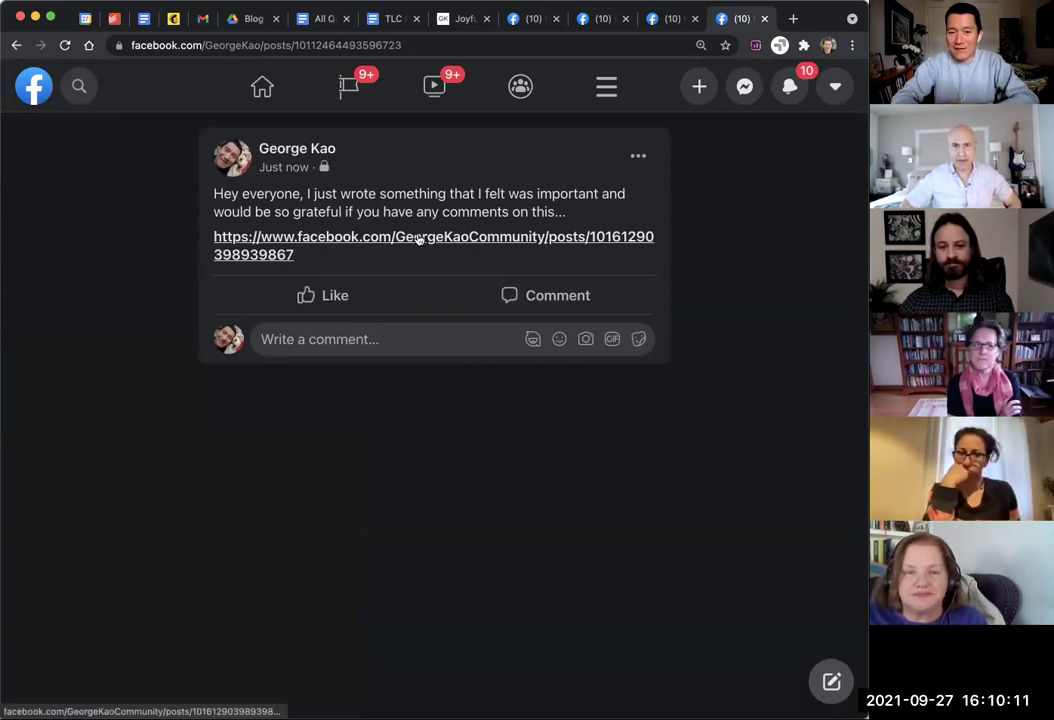
{"action": "left_click", "coordinate": [364, 243]}
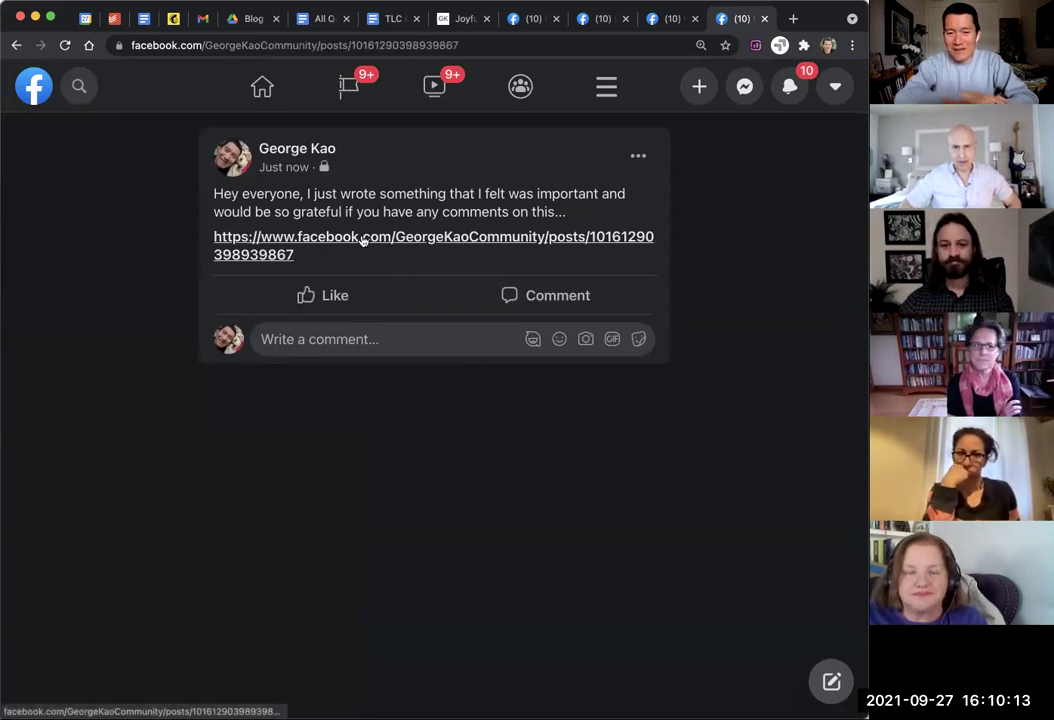
{"action": "scroll", "coordinate": [362, 247], "scroll_direction": "down", "scroll_amount": 1}
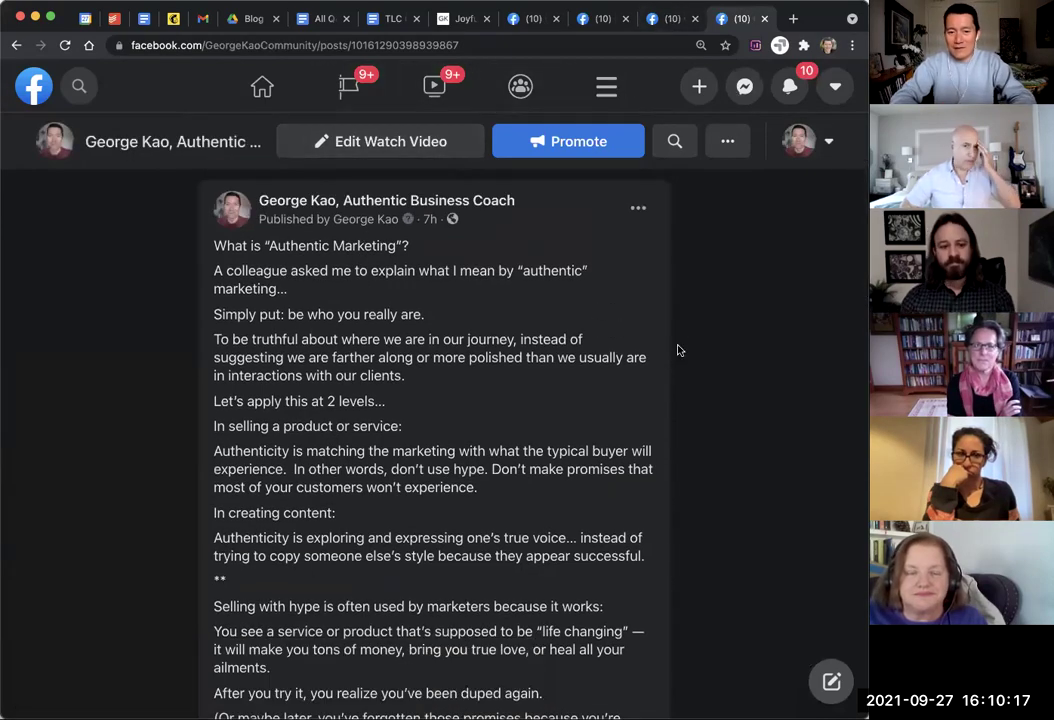
{"action": "scroll", "coordinate": [678, 350], "scroll_direction": "down", "scroll_amount": 2}
{"action": "scroll", "coordinate": [678, 350], "scroll_direction": "down", "scroll_amount": 12}
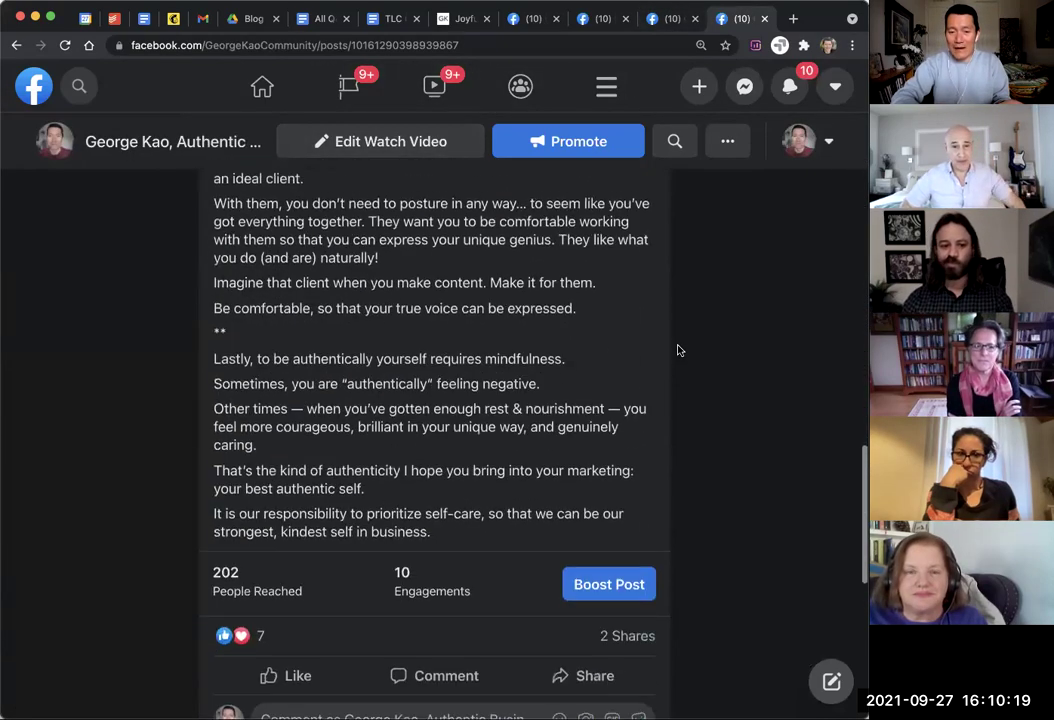
{"action": "scroll", "coordinate": [678, 350], "scroll_direction": "down", "scroll_amount": 1}
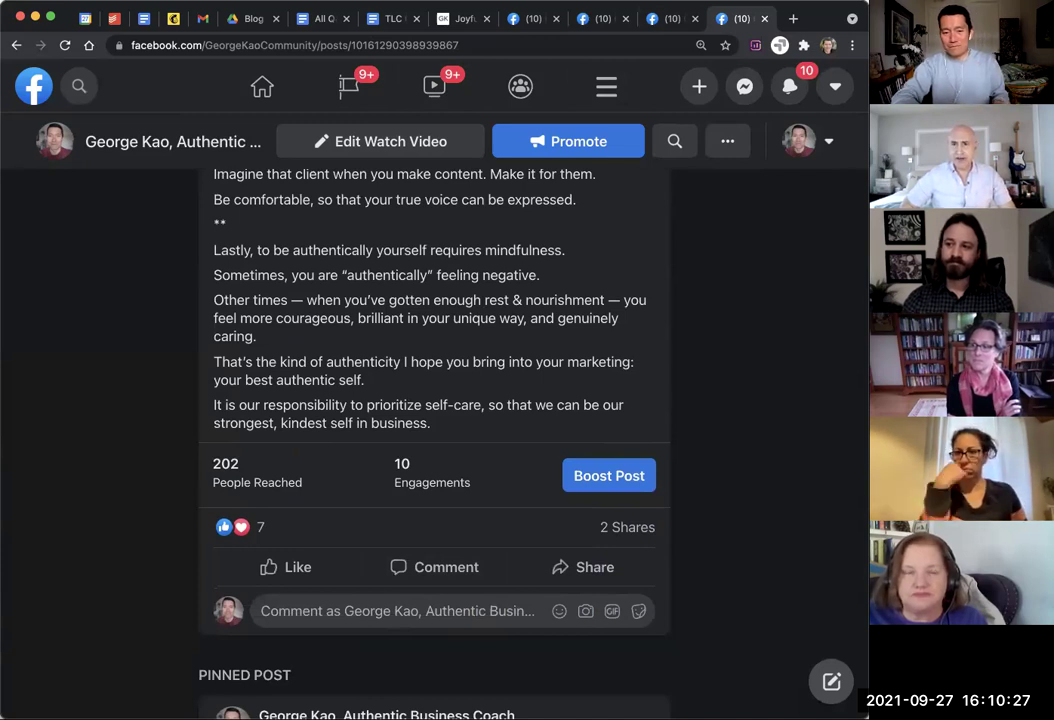
{"action": "scroll", "coordinate": [710, 348], "scroll_direction": "up", "scroll_amount": 2}
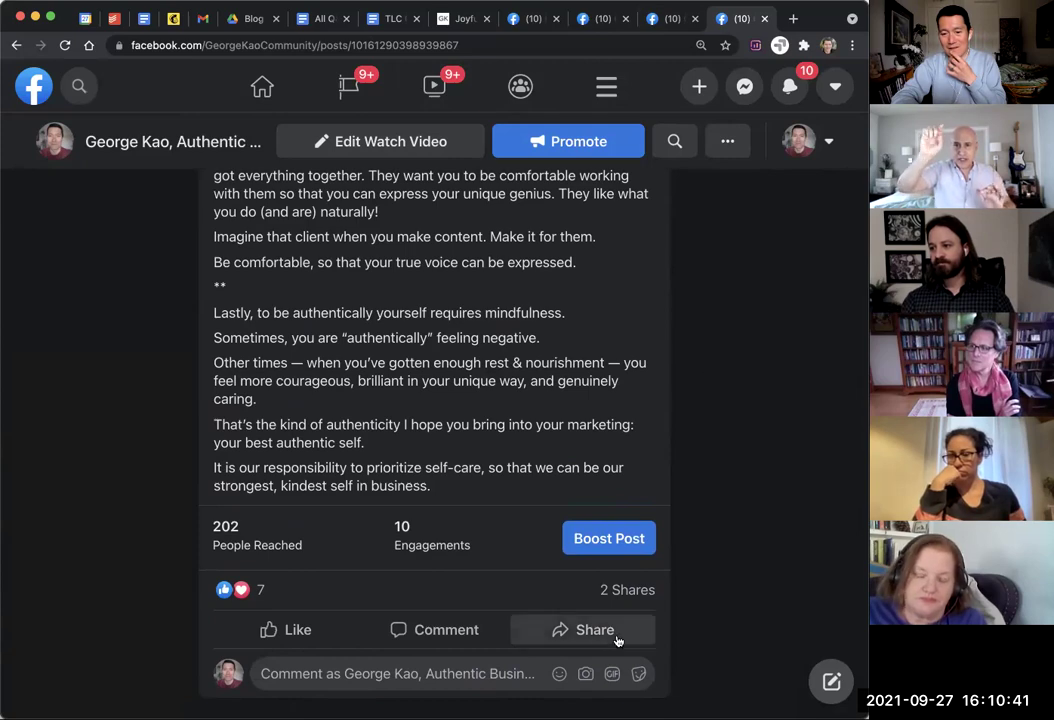
{"action": "scroll", "coordinate": [730, 492], "scroll_direction": "down", "scroll_amount": 1}
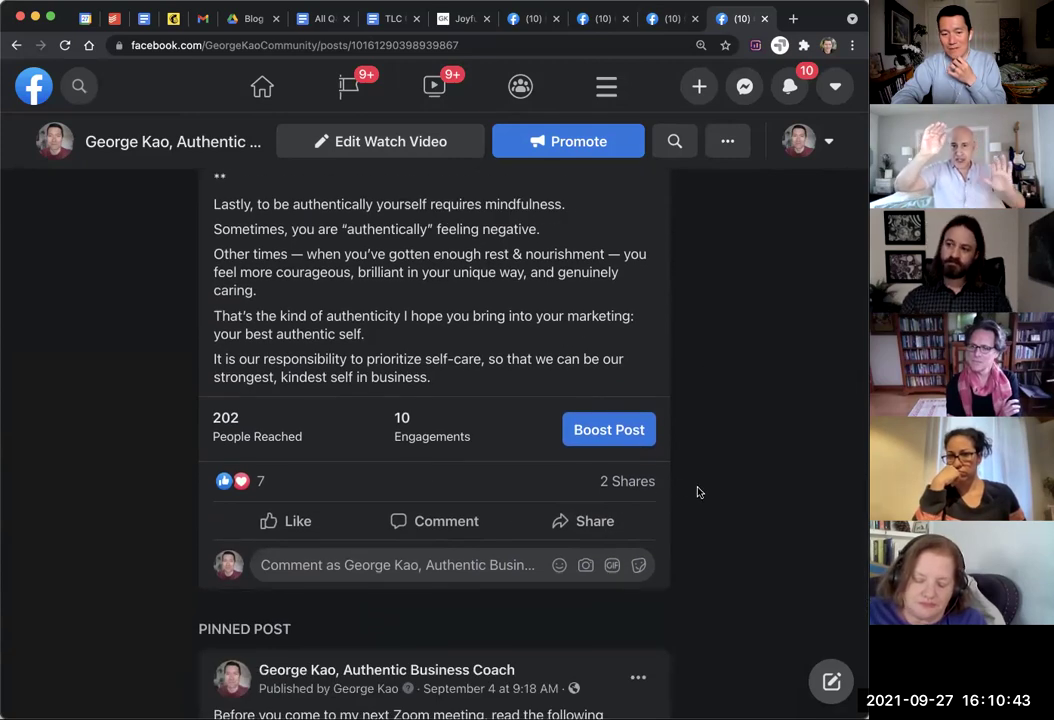
{"action": "scroll", "coordinate": [699, 489], "scroll_direction": "up", "scroll_amount": 6}
{"action": "scroll", "coordinate": [699, 492], "scroll_direction": "up", "scroll_amount": 10}
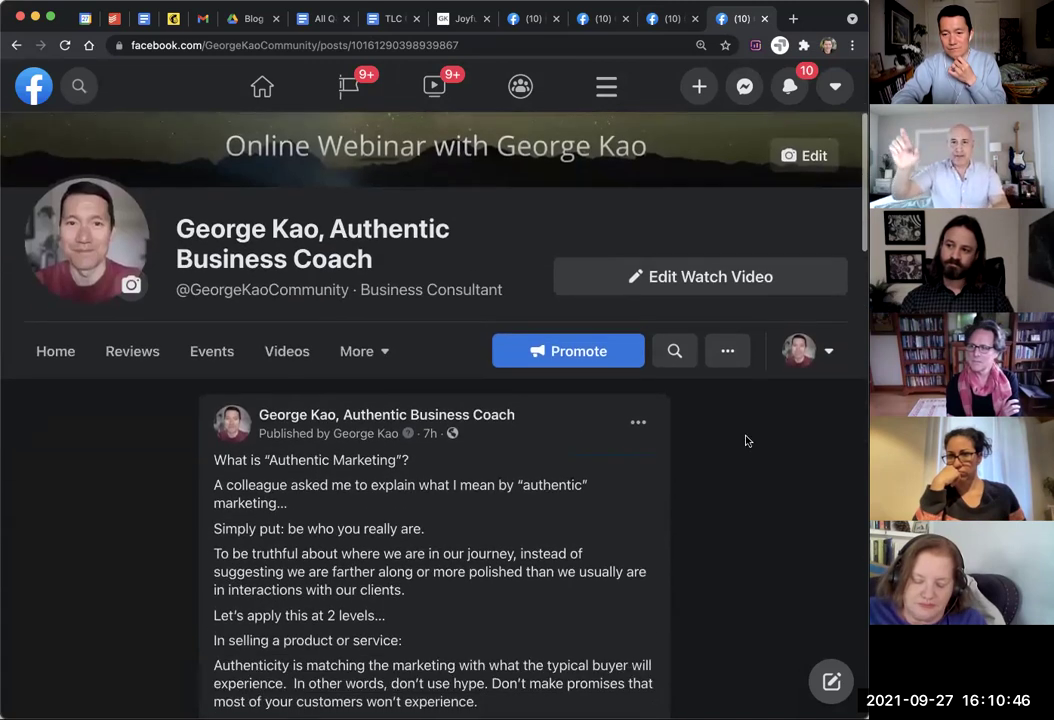
{"action": "left_click", "coordinate": [808, 352]}
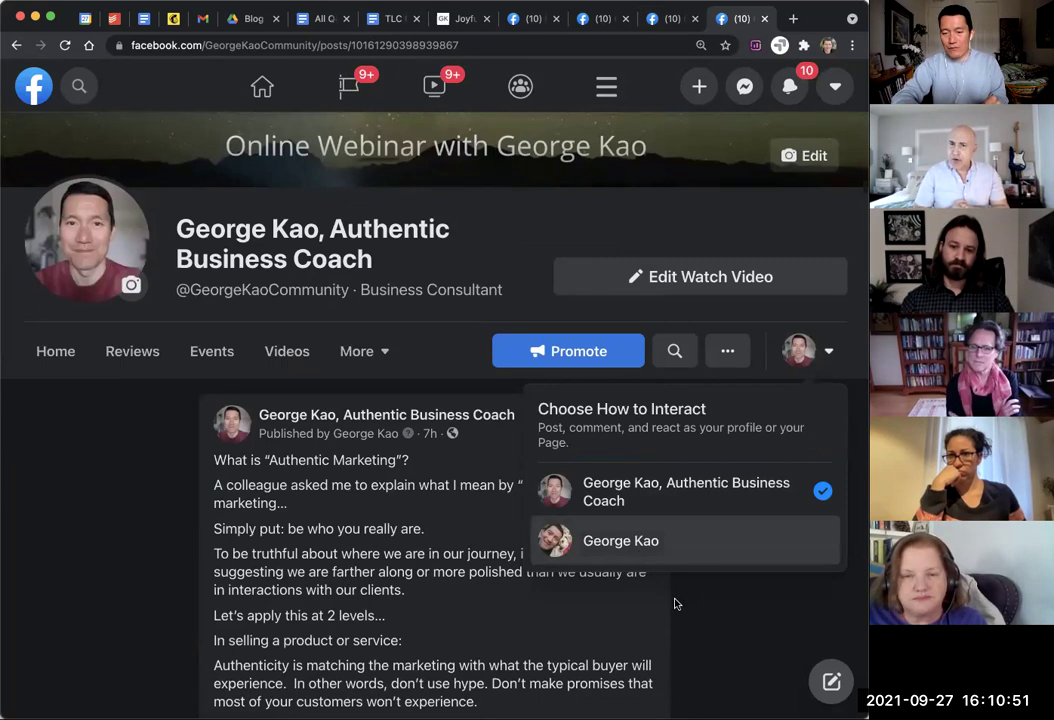
{"action": "left_click", "coordinate": [675, 558]}
{"action": "scroll", "coordinate": [674, 558], "scroll_direction": "down", "scroll_amount": 3}
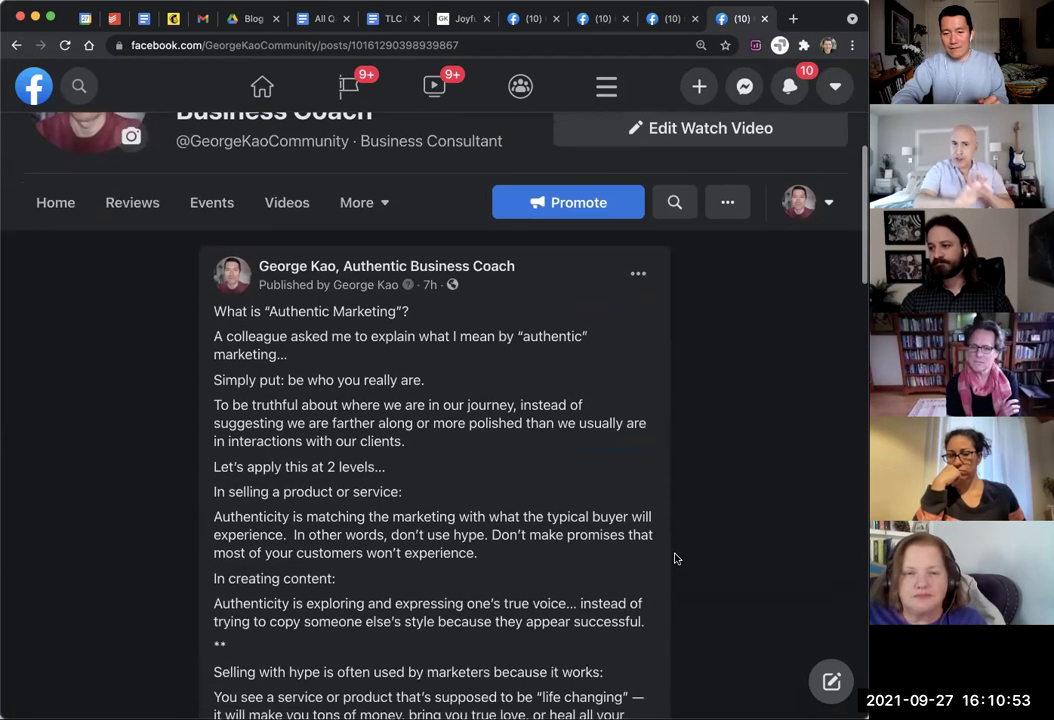
{"action": "scroll", "coordinate": [675, 558], "scroll_direction": "down", "scroll_amount": 2}
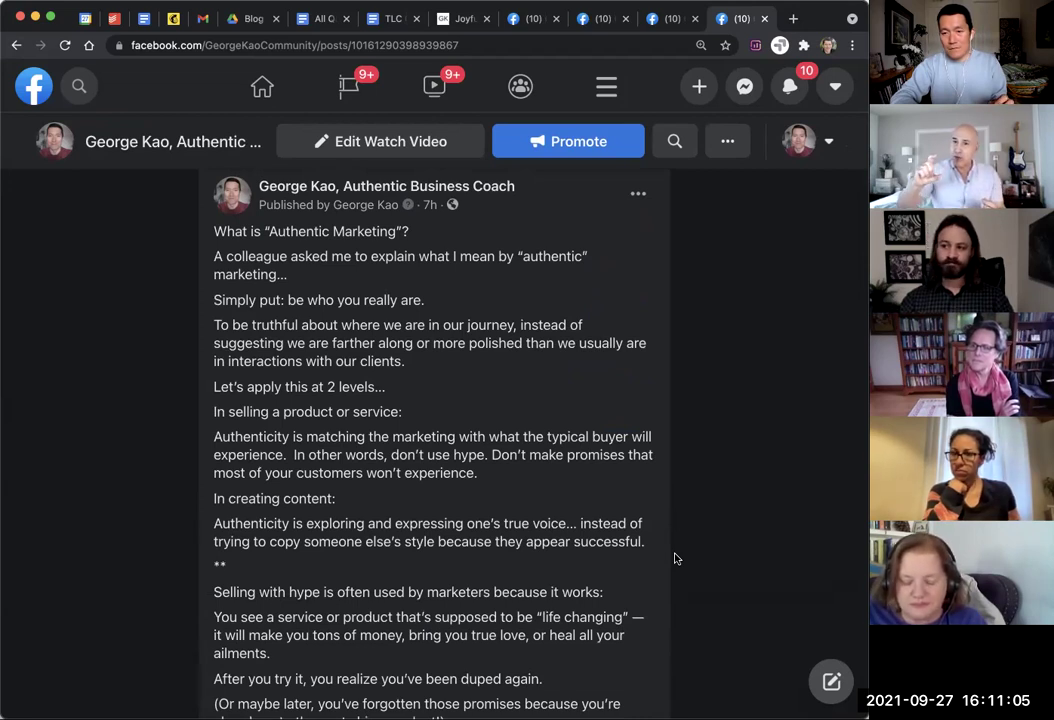
{"action": "scroll", "coordinate": [675, 558], "scroll_direction": "up", "scroll_amount": 1}
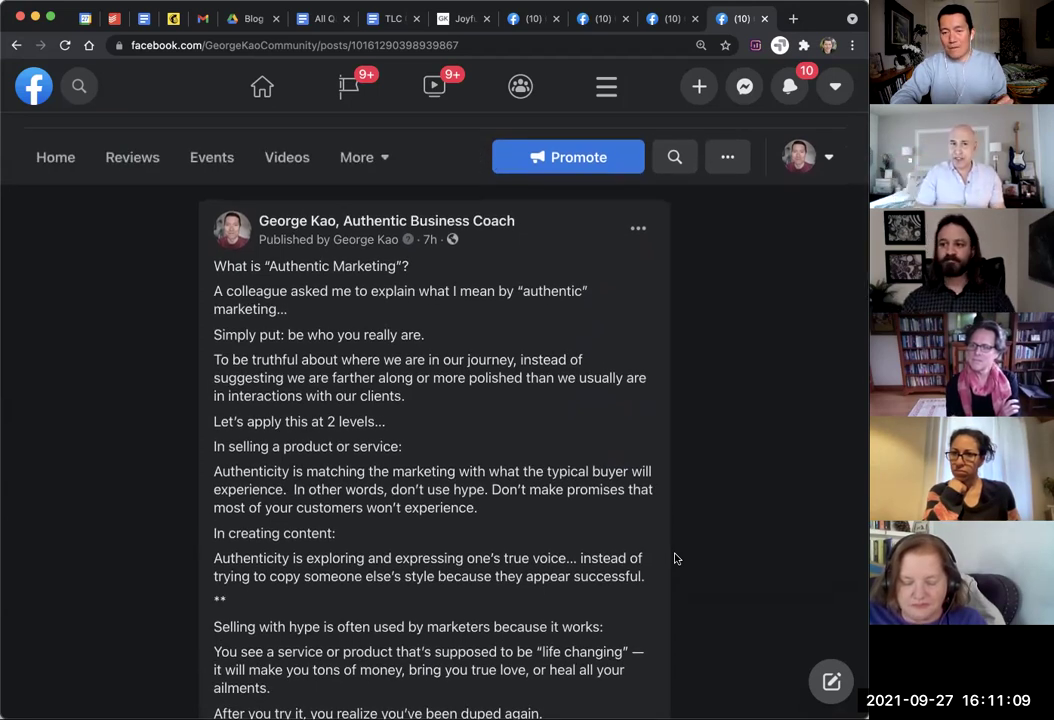
{"action": "scroll", "coordinate": [675, 558], "scroll_direction": "up", "scroll_amount": 1}
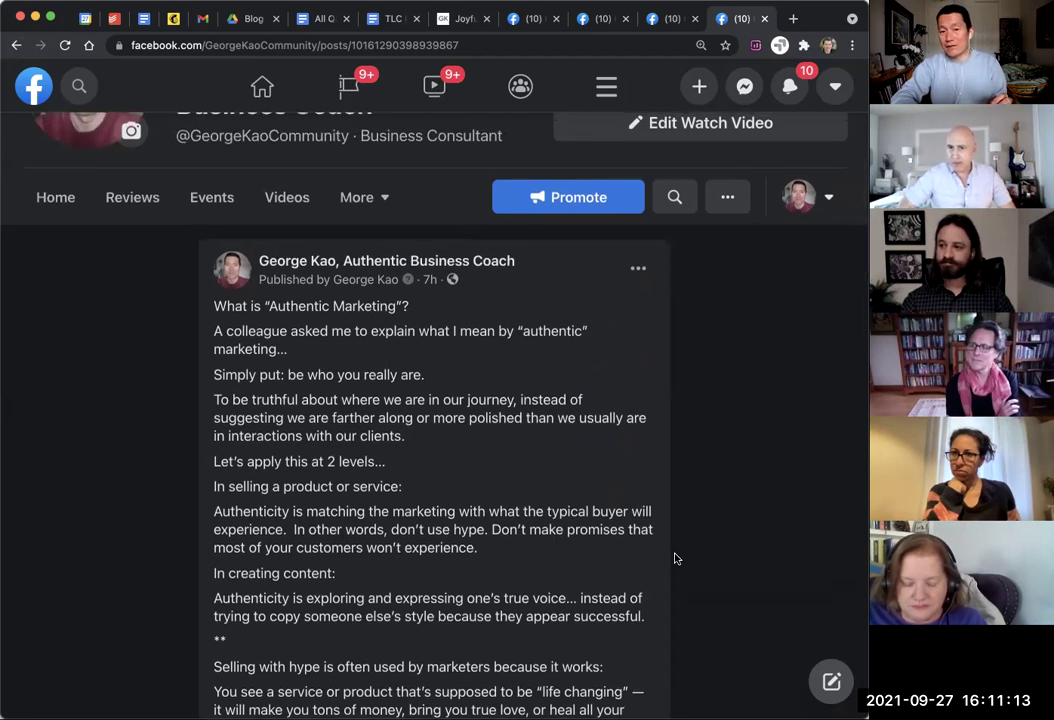
{"action": "scroll", "coordinate": [675, 558], "scroll_direction": "down", "scroll_amount": 2}
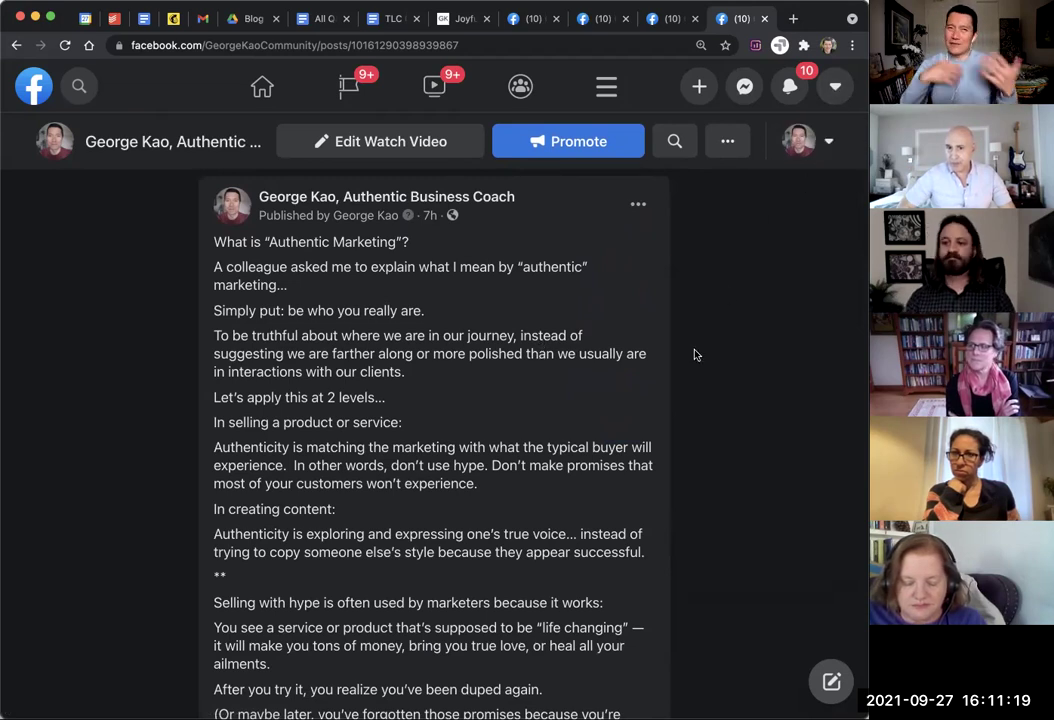
Switch the interacting identity from the business Page to the personal profile.
{"action": "left_click", "coordinate": [805, 154]}
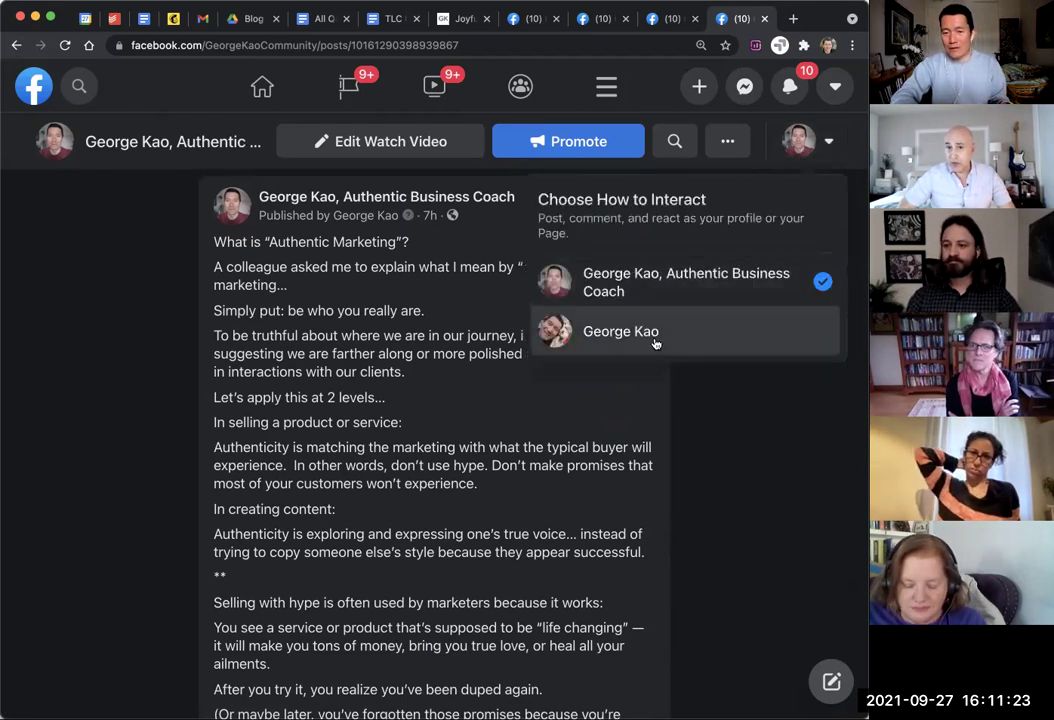
{"action": "left_click", "coordinate": [805, 141]}
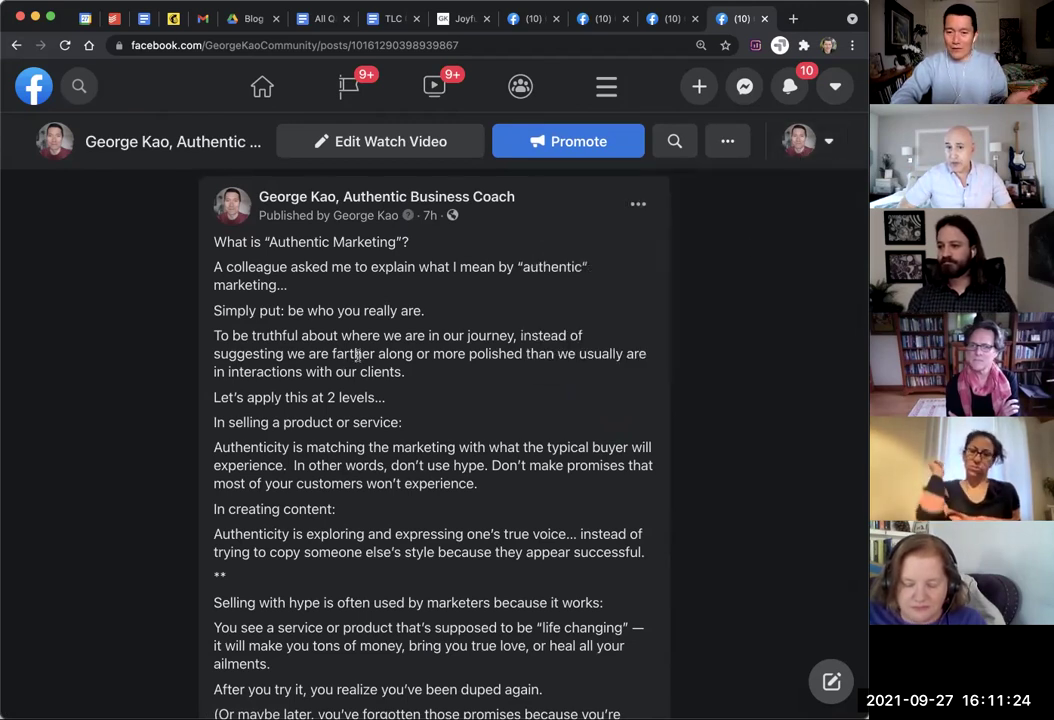
{"action": "left_click", "coordinate": [805, 141]}
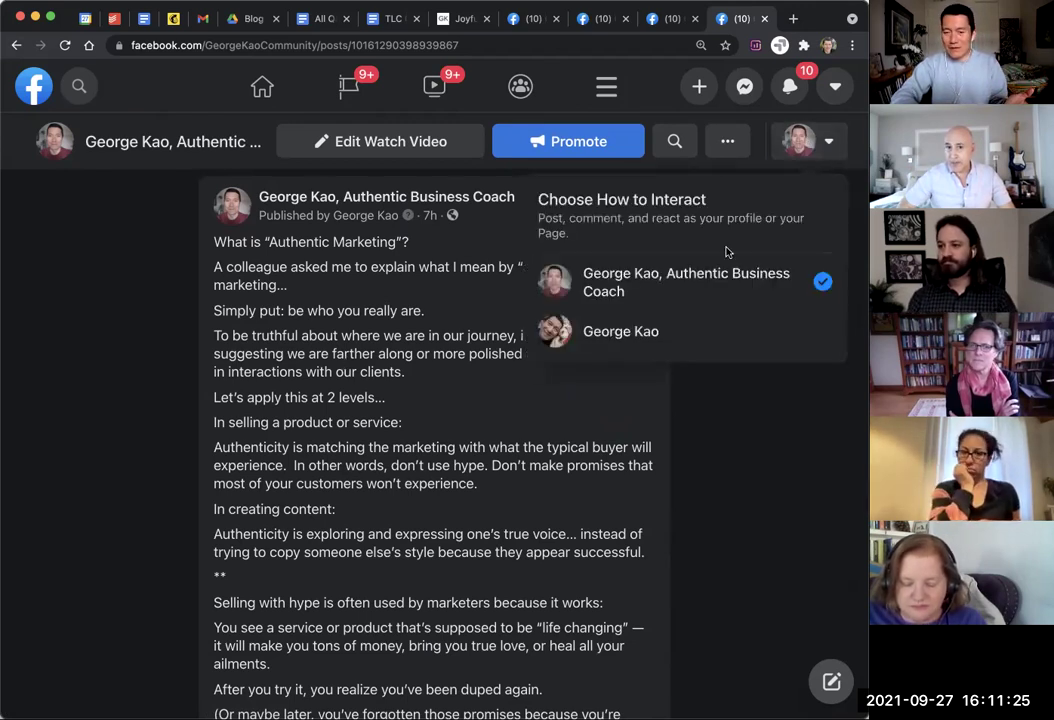
{"action": "left_click", "coordinate": [625, 342]}
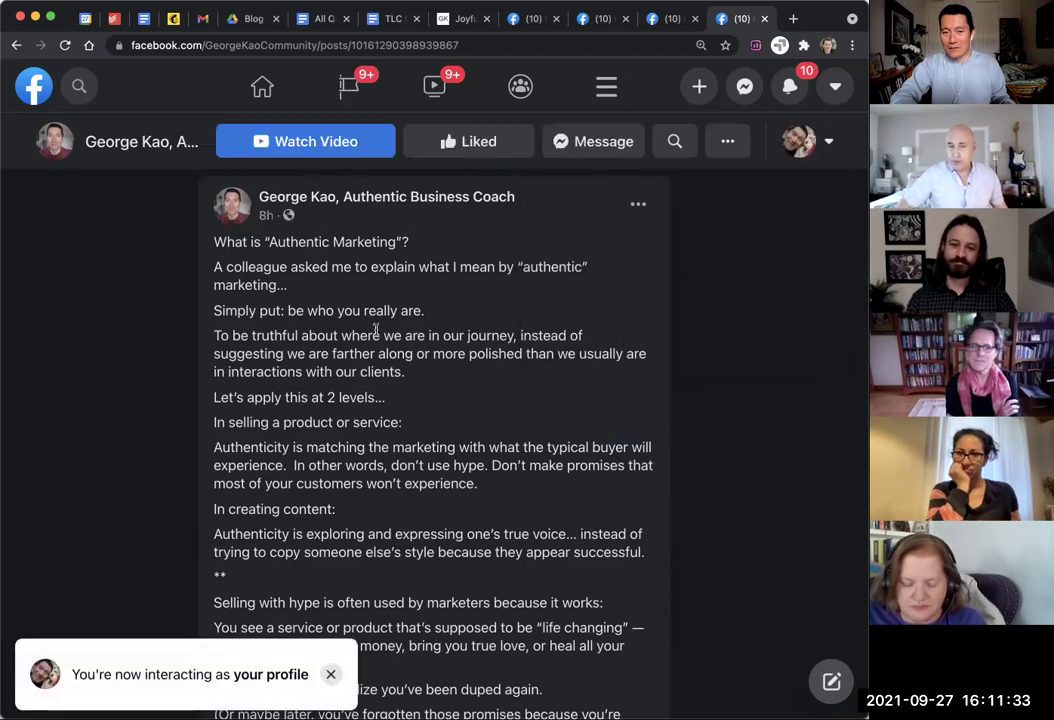
Bring up the Share options for the Authentic Marketing post.
{"action": "scroll", "coordinate": [376, 330], "scroll_direction": "down", "scroll_amount": 15}
{"action": "scroll", "coordinate": [376, 333], "scroll_direction": "down", "scroll_amount": 5}
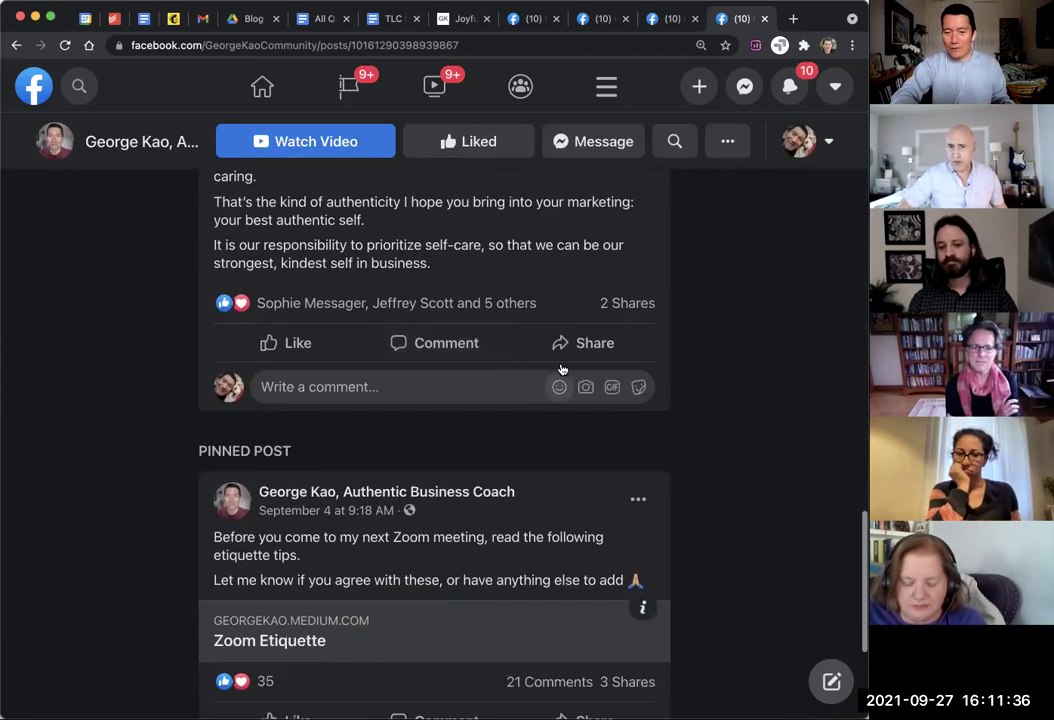
{"action": "left_click", "coordinate": [590, 344]}
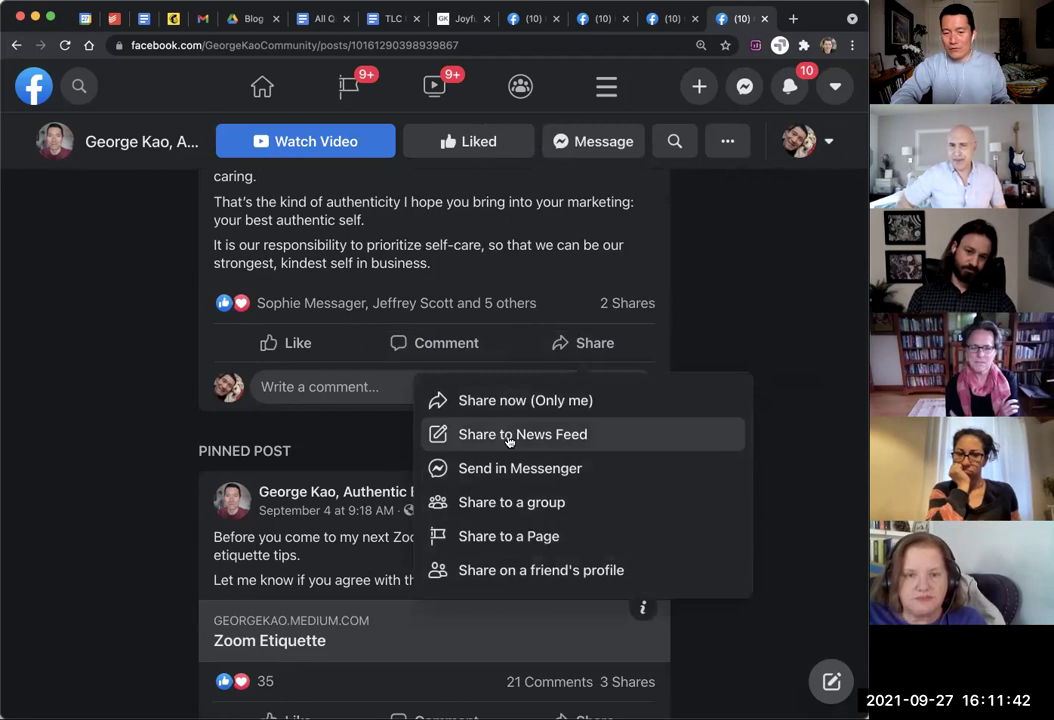
Choose Share to News Feed and review the Only me Write Post draft.
{"action": "left_click", "coordinate": [510, 441]}
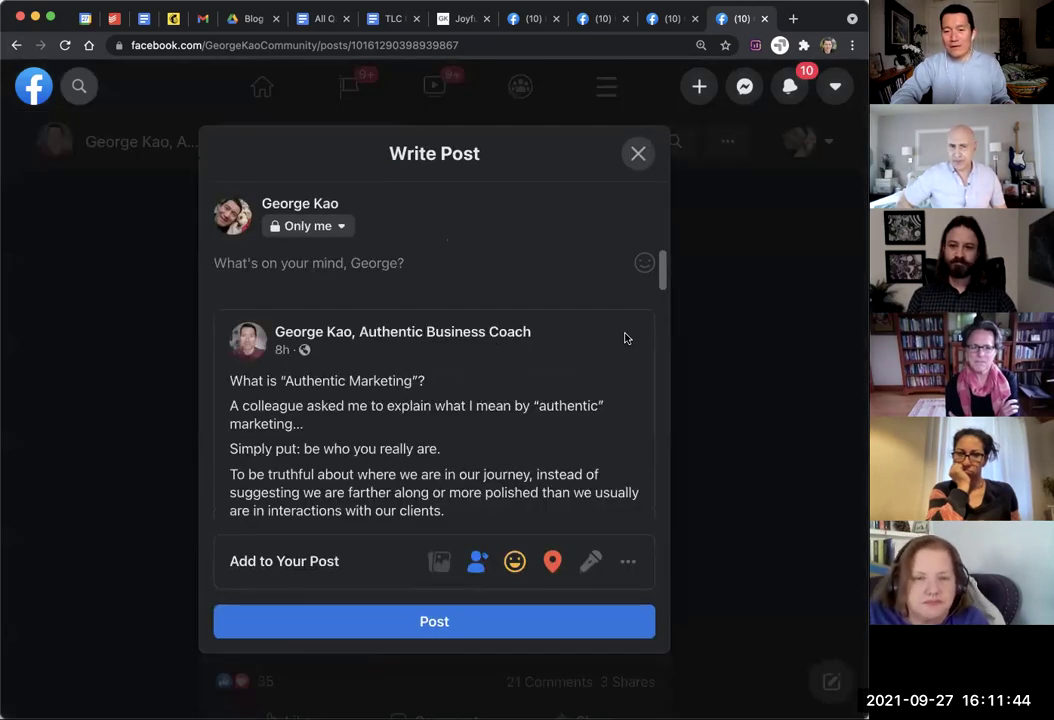
{"action": "scroll", "coordinate": [579, 296], "scroll_direction": "down", "scroll_amount": 3}
{"action": "scroll", "coordinate": [579, 292], "scroll_direction": "up", "scroll_amount": 3}
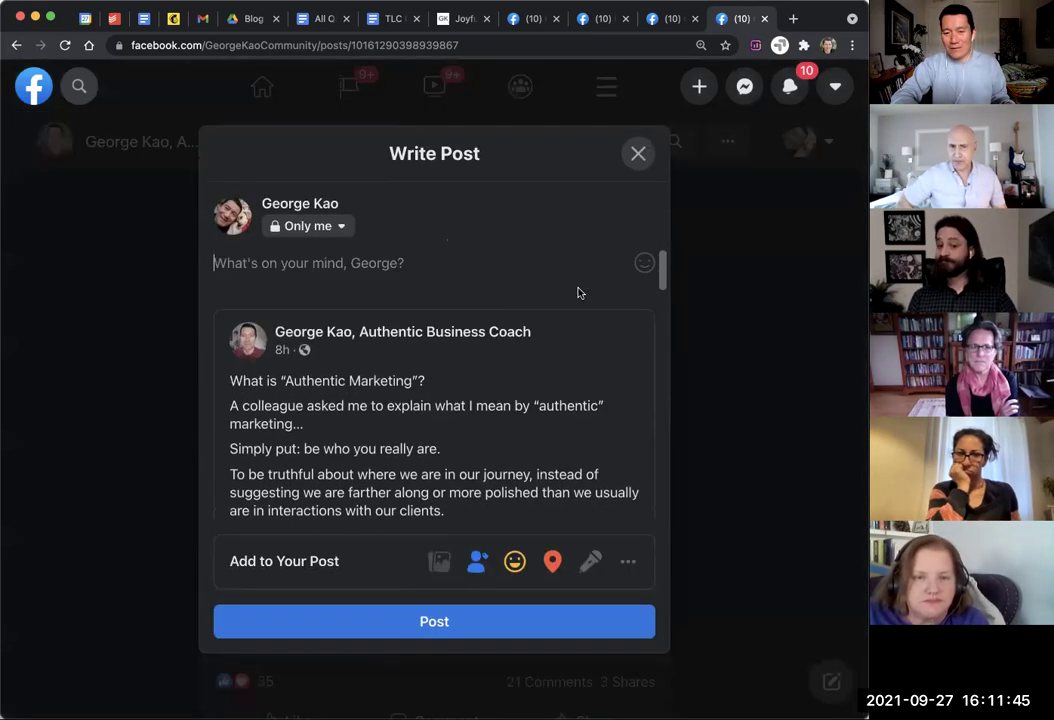
Discard the share draft and return to the personal profile tab's Posts section.
{"action": "left_click", "coordinate": [638, 155]}
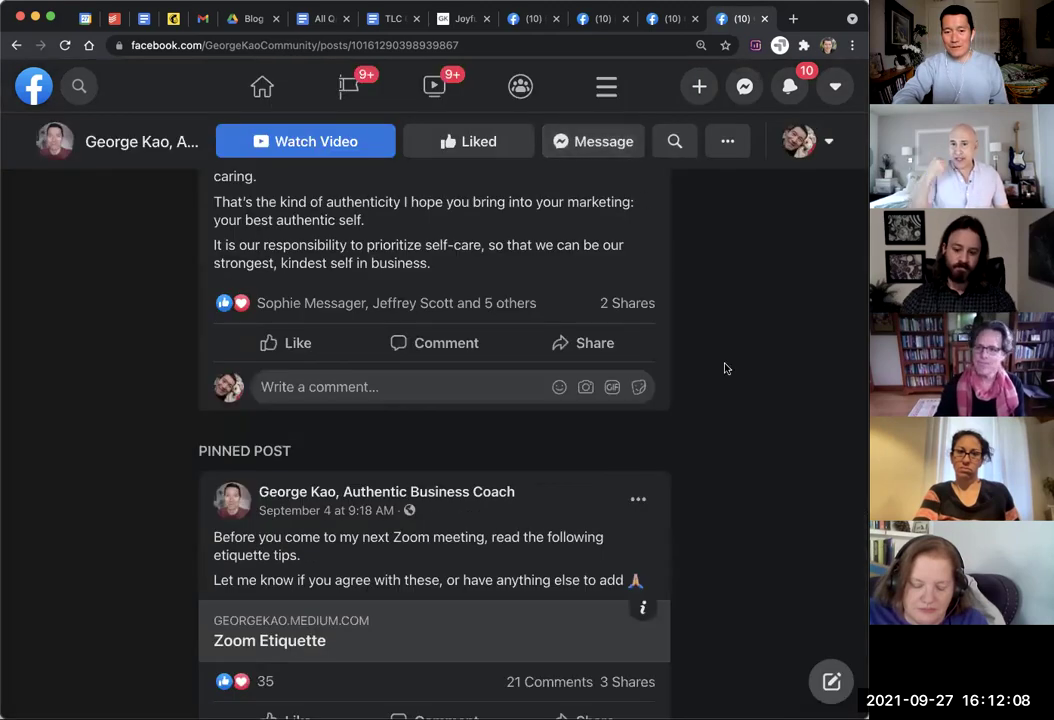
{"action": "scroll", "coordinate": [725, 365], "scroll_direction": "up", "scroll_amount": 5}
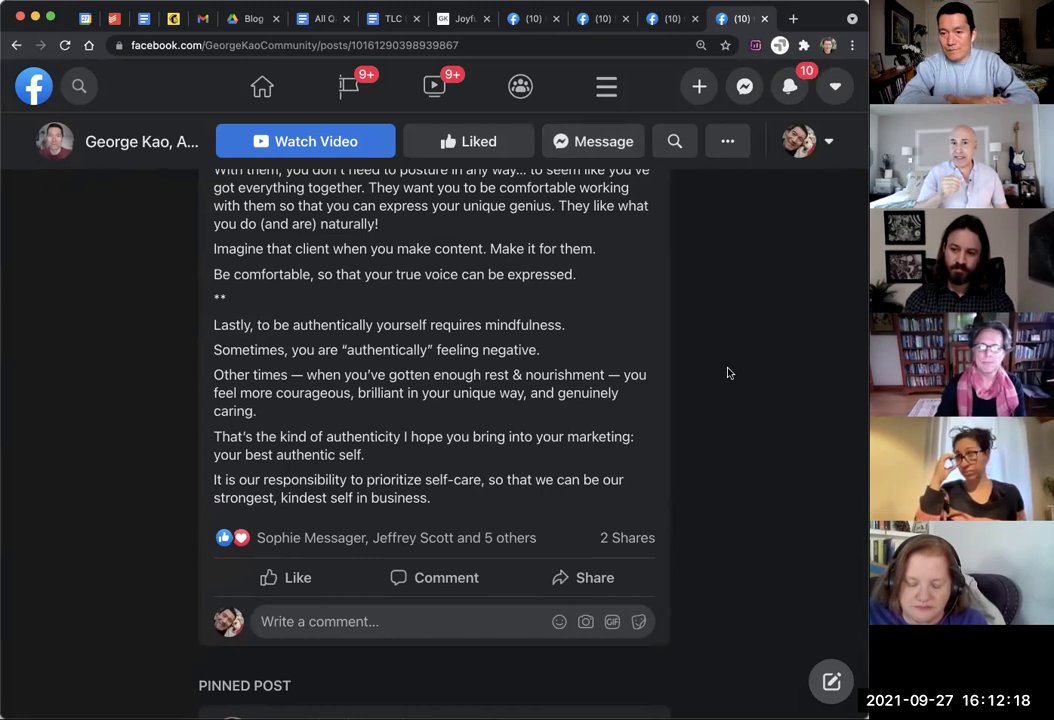
{"action": "left_click", "coordinate": [670, 10]}
{"action": "left_click", "coordinate": [603, 18]}
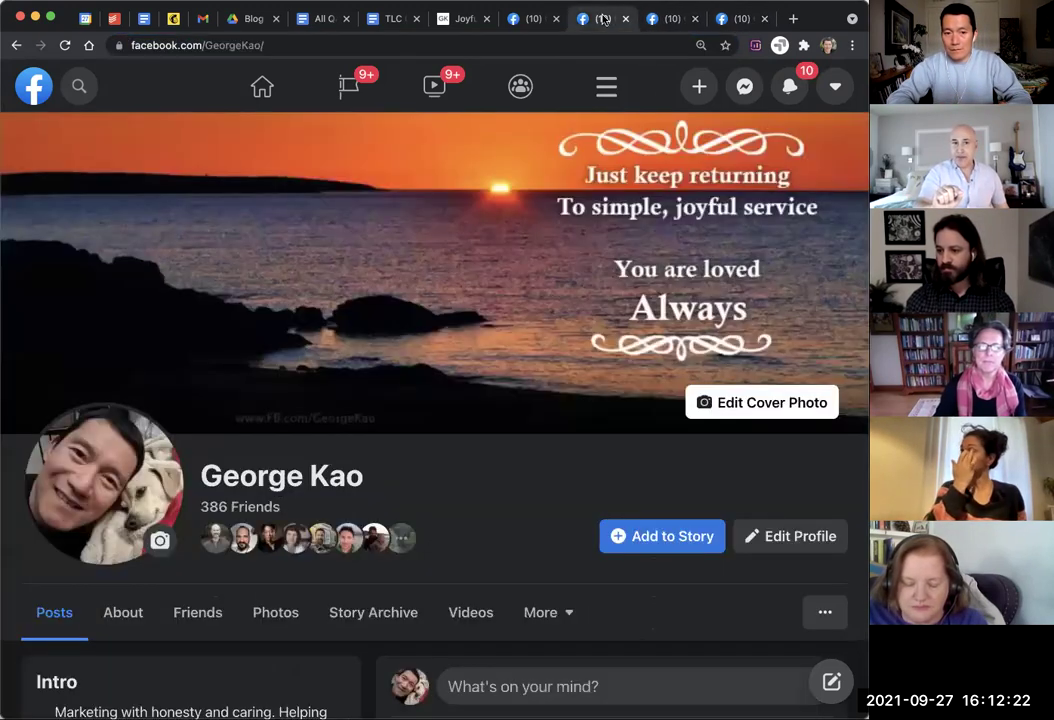
{"action": "left_click", "coordinate": [672, 18]}
{"action": "left_click", "coordinate": [603, 18]}
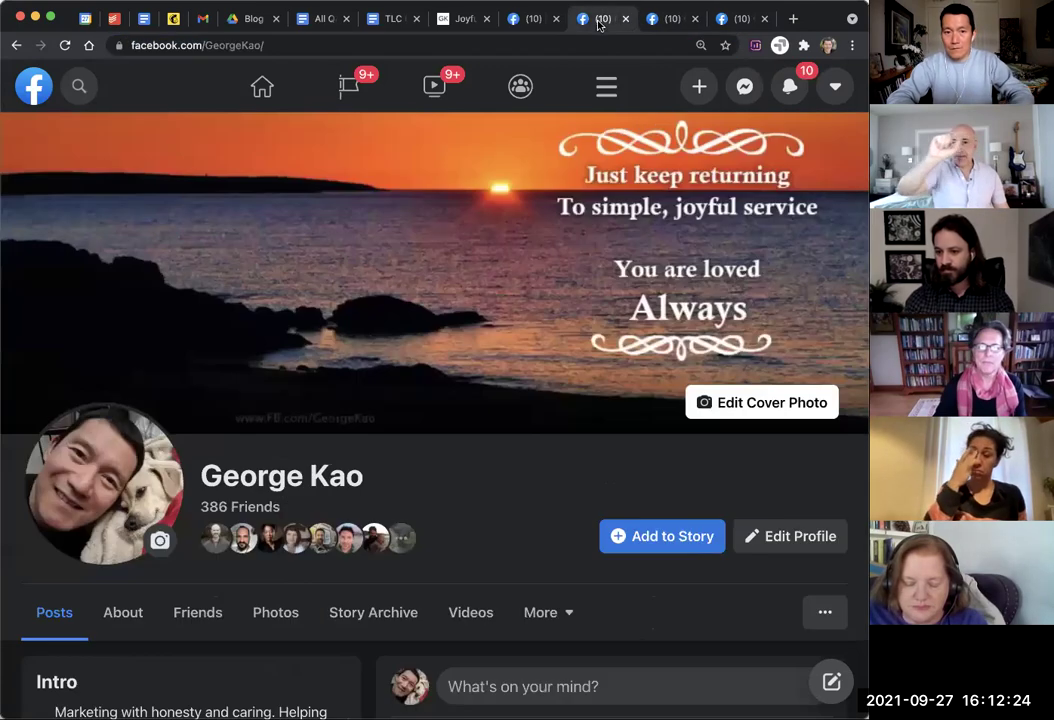
{"action": "scroll", "coordinate": [628, 320], "scroll_direction": "down", "scroll_amount": 5}
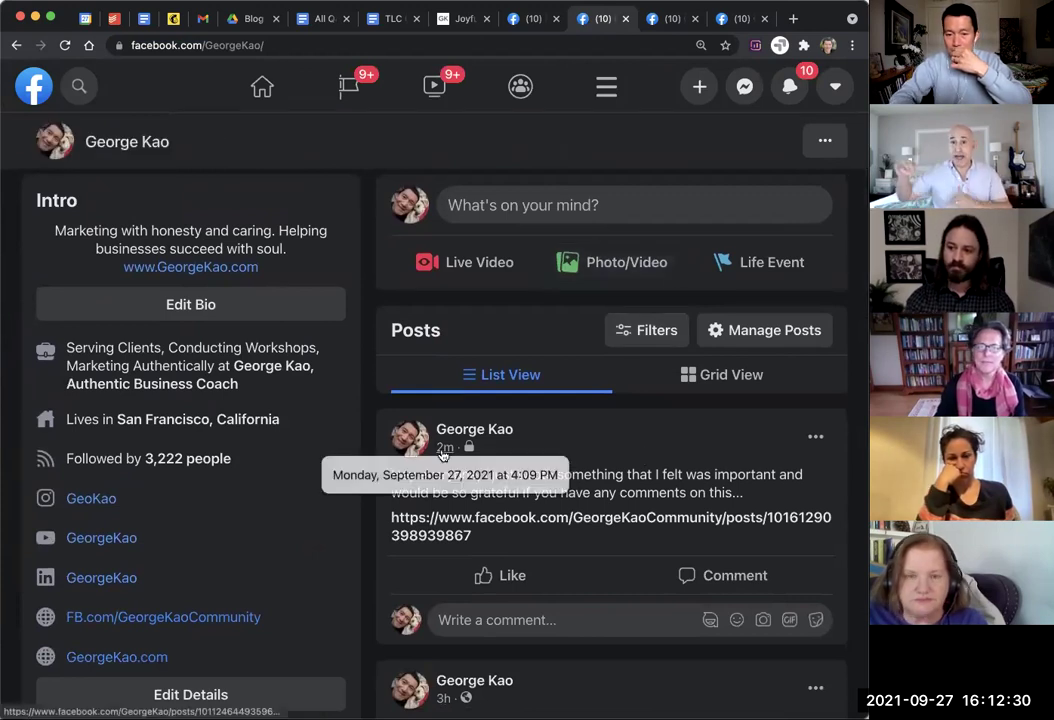
Open the private post on its own page and briefly highlight its intro paragraph.
{"action": "left_click", "coordinate": [445, 448]}
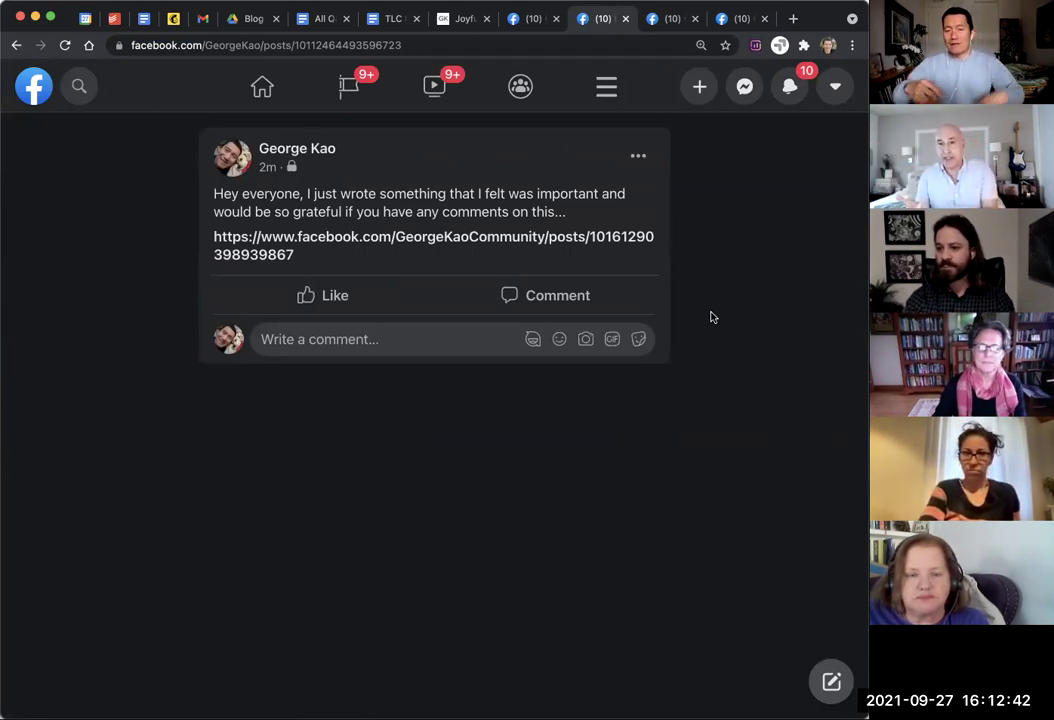
{"action": "left_click_drag", "start_coordinate": [213, 190], "coordinate": [557, 224]}
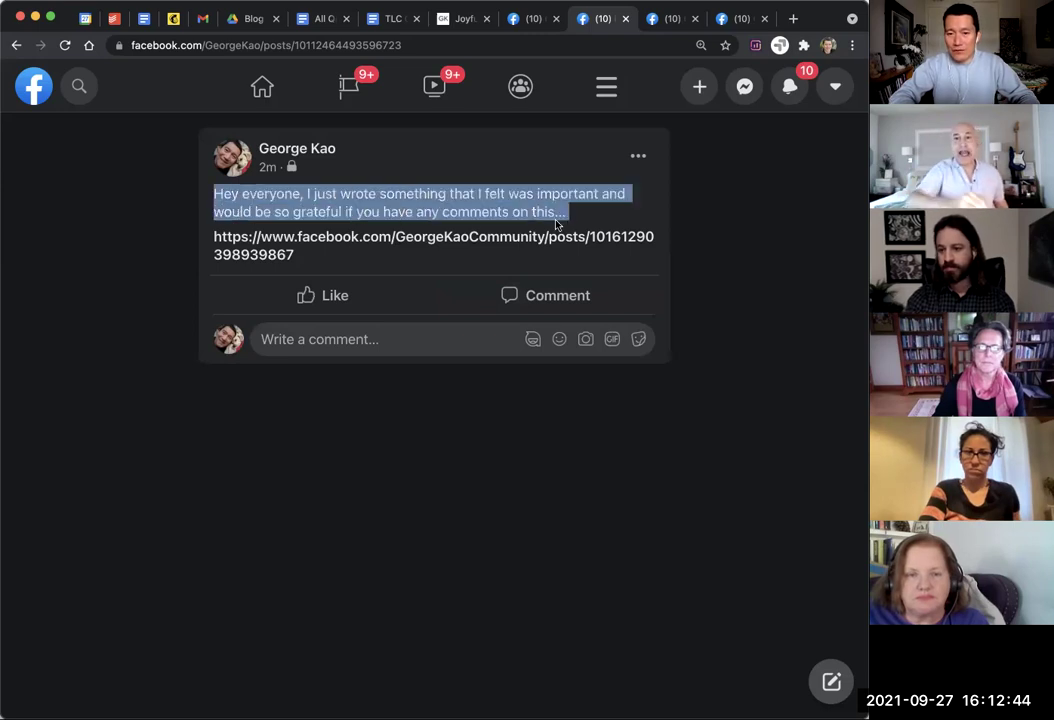
{"action": "left_click", "coordinate": [503, 206]}
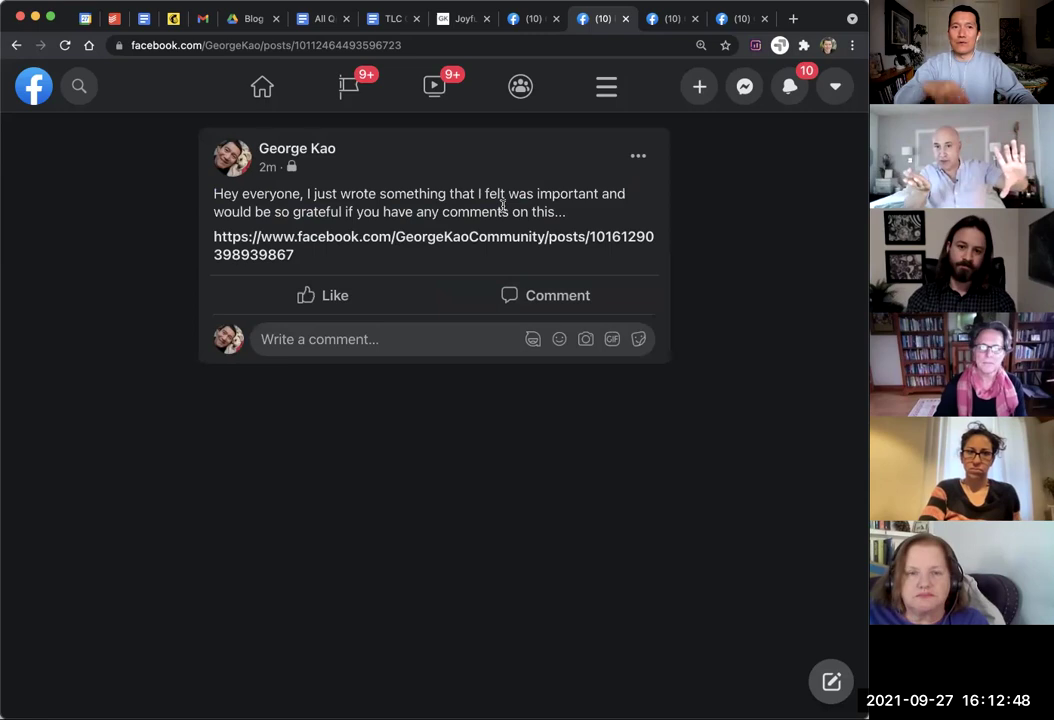